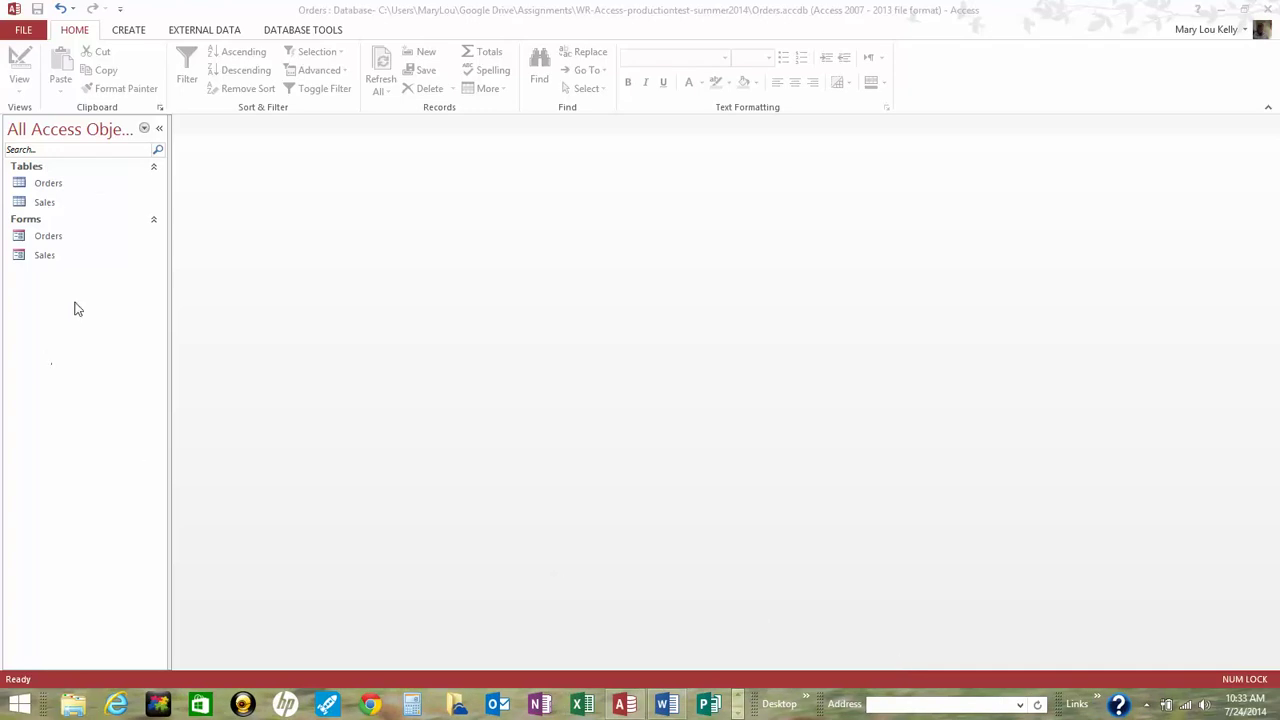
# Open the Orders table and switch it to Design View
pyautogui.doubleClick(71, 187)
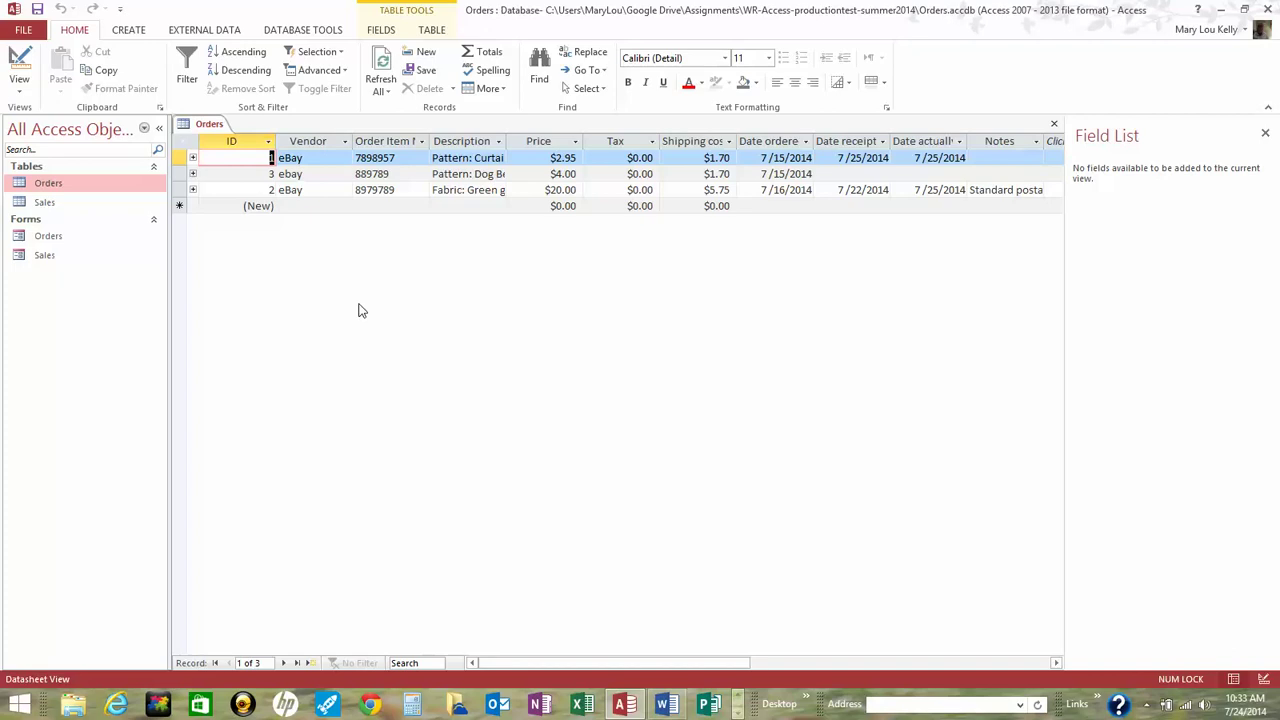
pyautogui.click(19, 84)
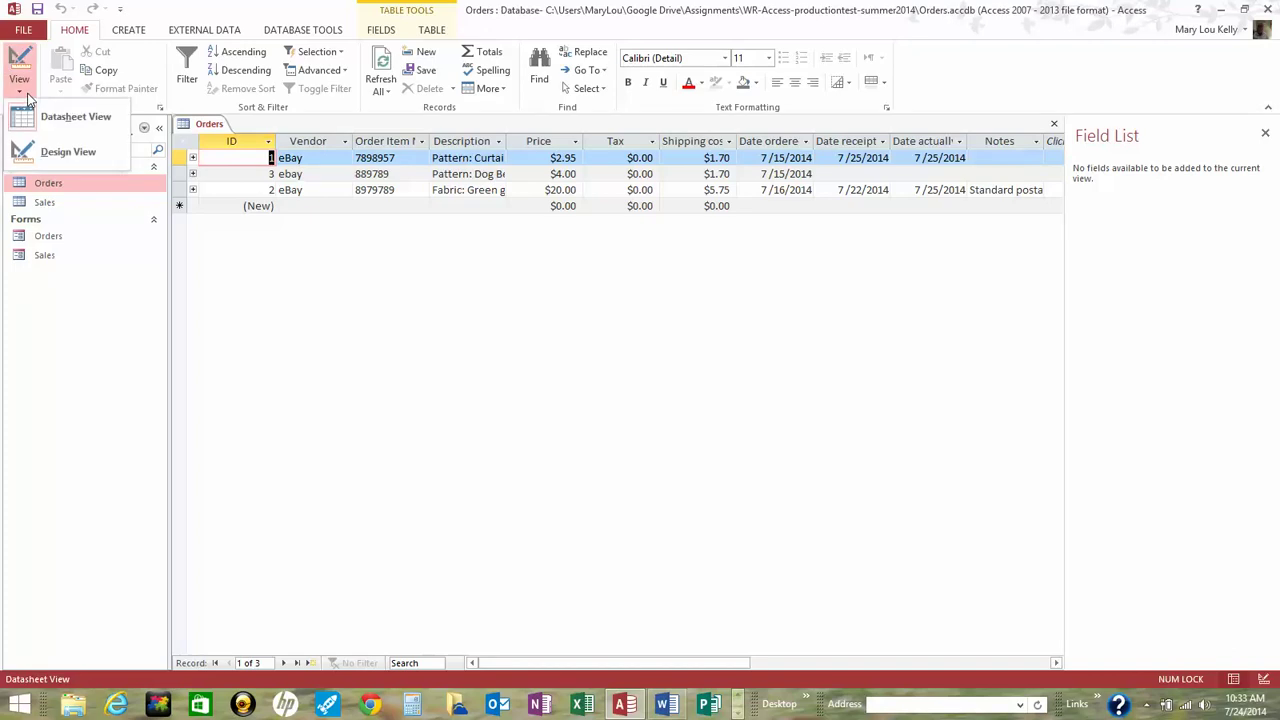
pyautogui.click(35, 160)
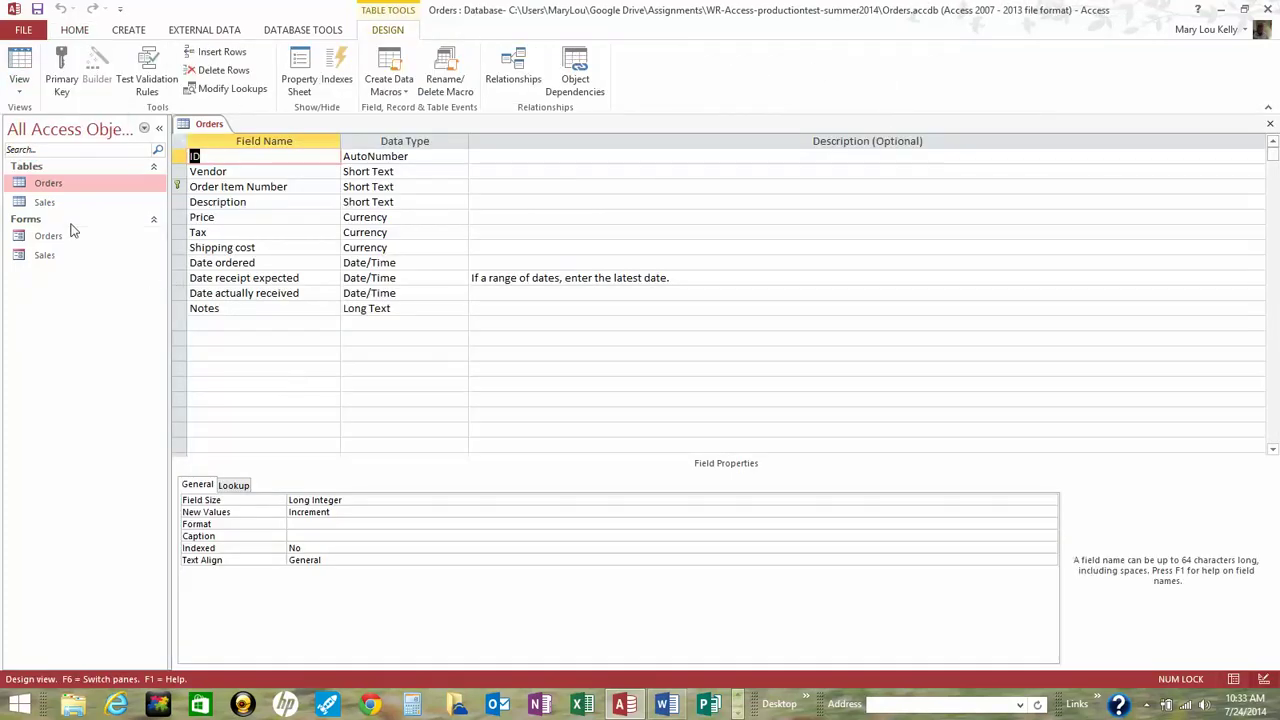
# Open the Sales table and switch it to Design View
pyautogui.click(44, 204)
pyautogui.doubleClick(44, 204)
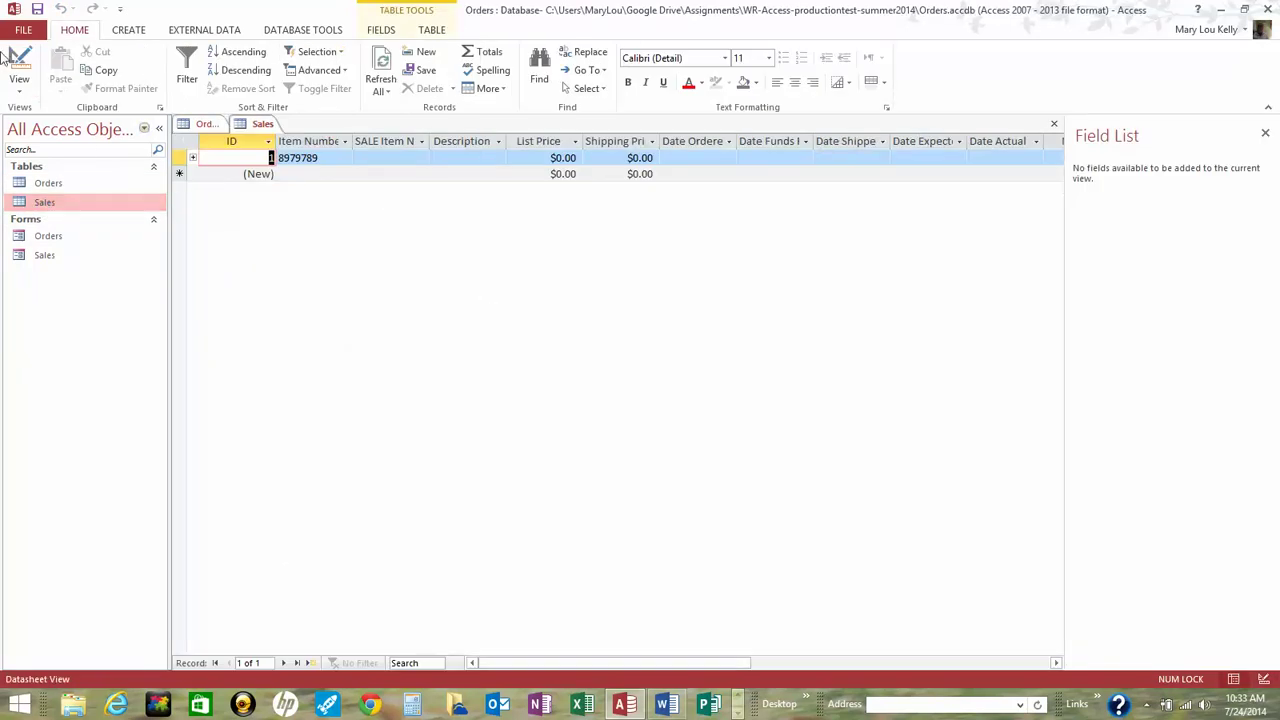
pyautogui.click(18, 84)
pyautogui.click(40, 154)
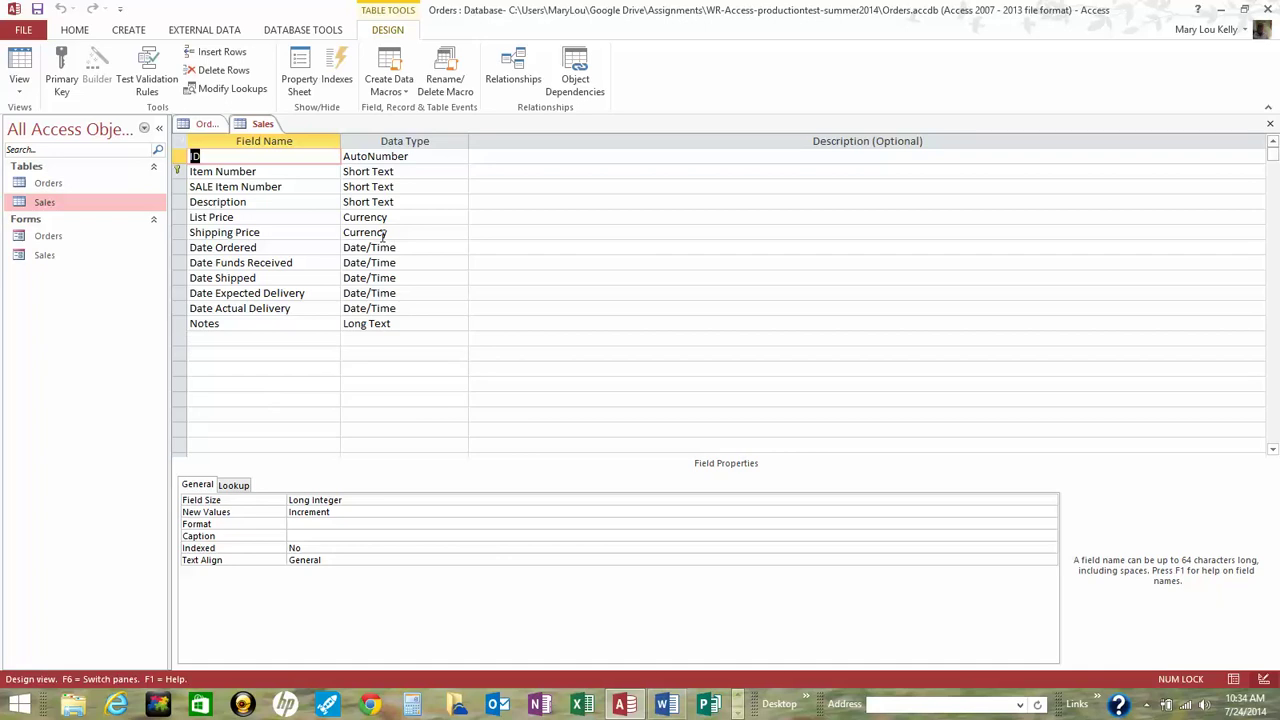
# Review the data types and field properties of SALE Item Number, Description, Item Number and Date Actual Delivery in the Sales table
pyautogui.click(364, 187)
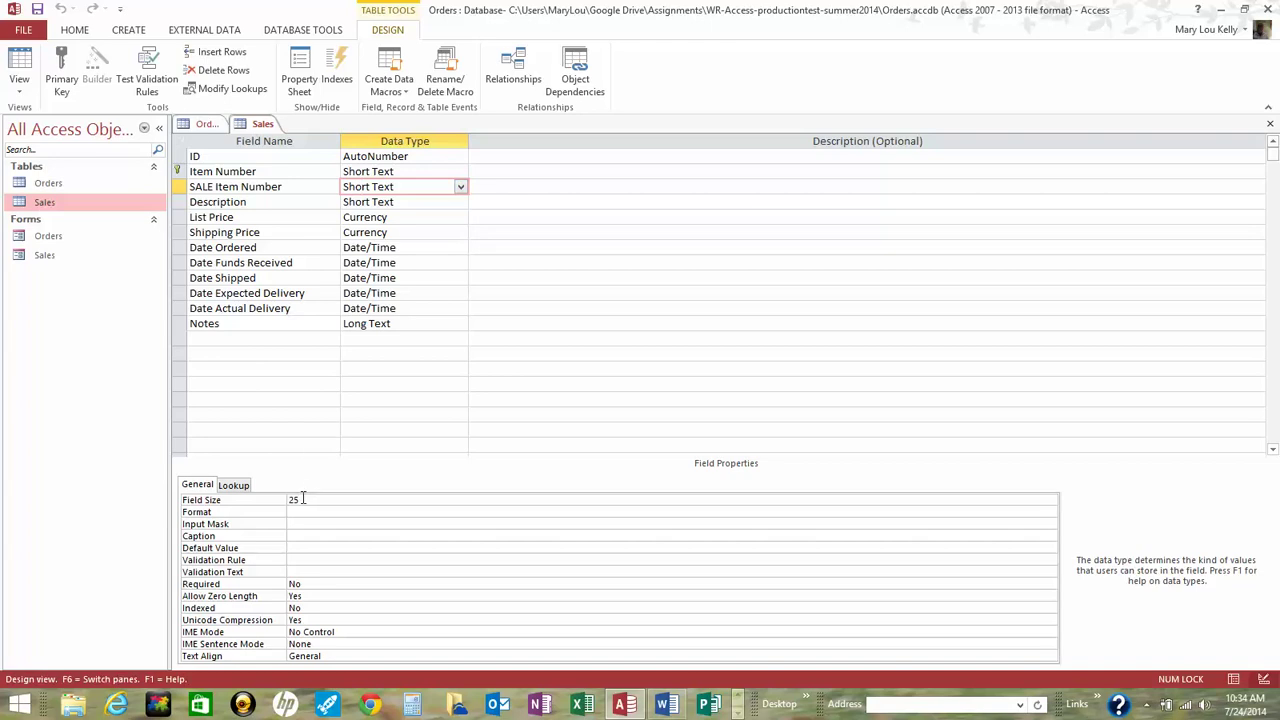
pyautogui.doubleClick(375, 202)
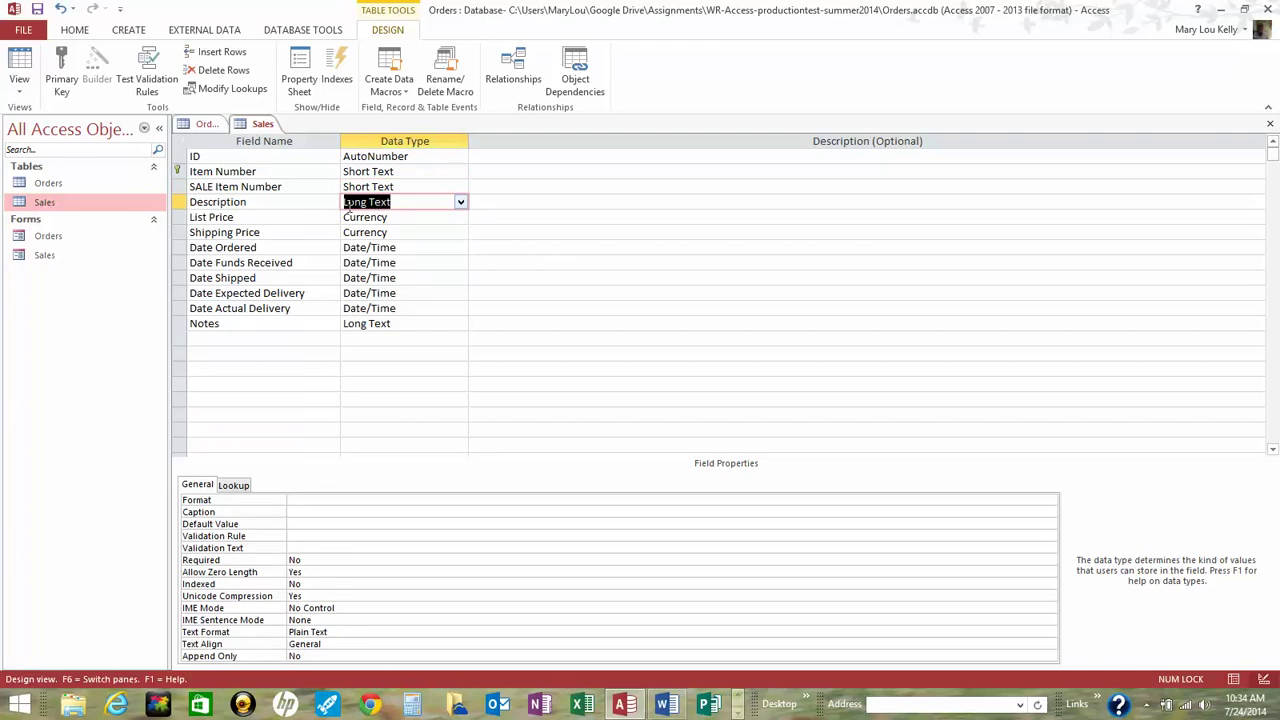
pyautogui.click(335, 202)
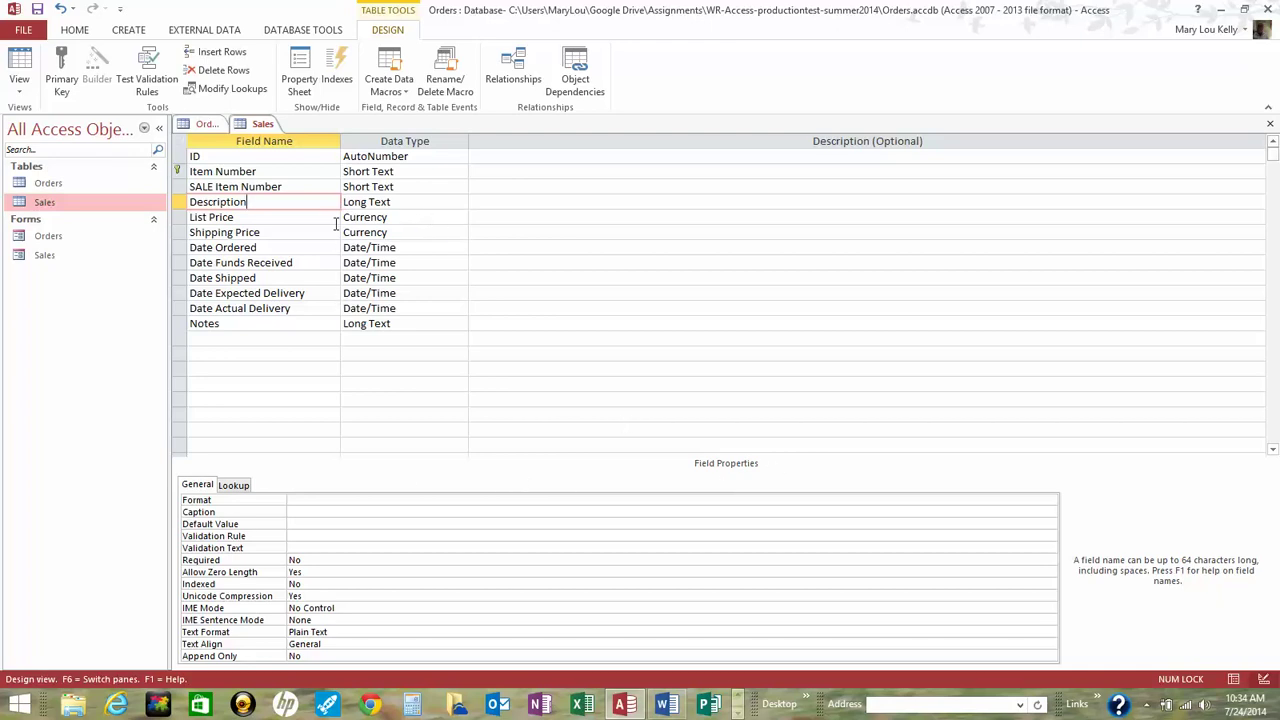
pyautogui.click(283, 188)
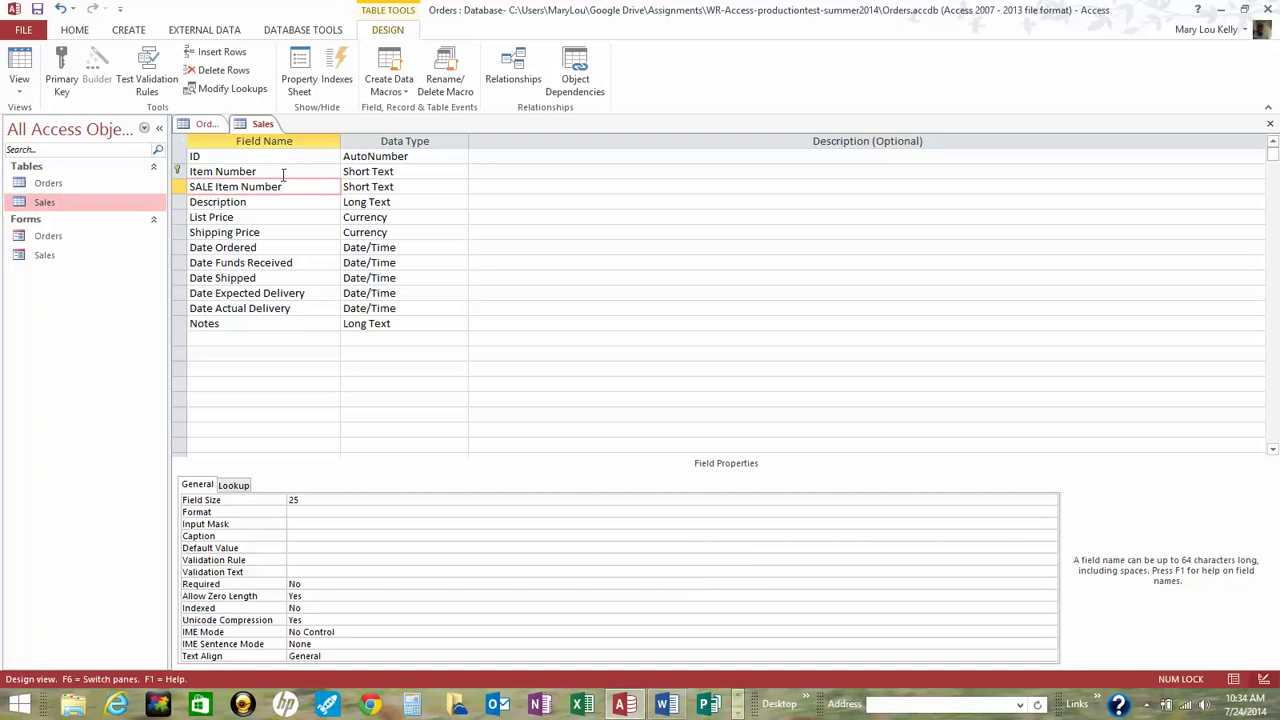
pyautogui.click(283, 173)
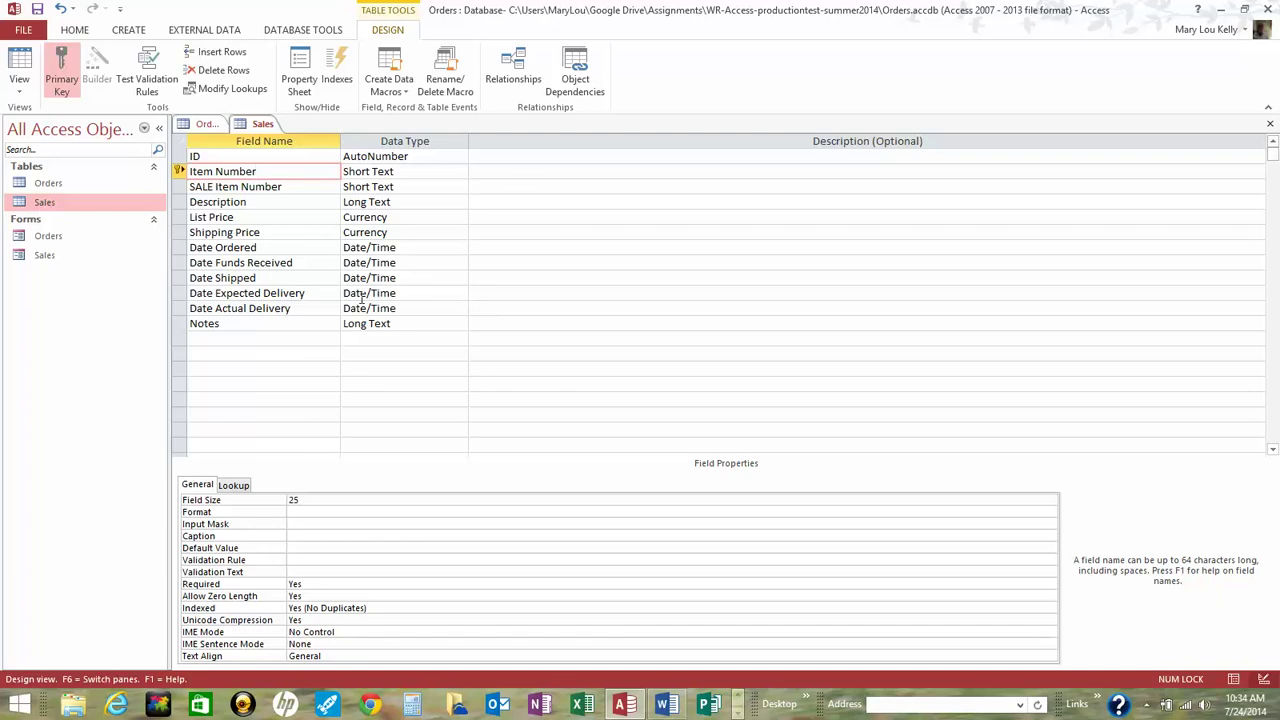
pyautogui.click(363, 308)
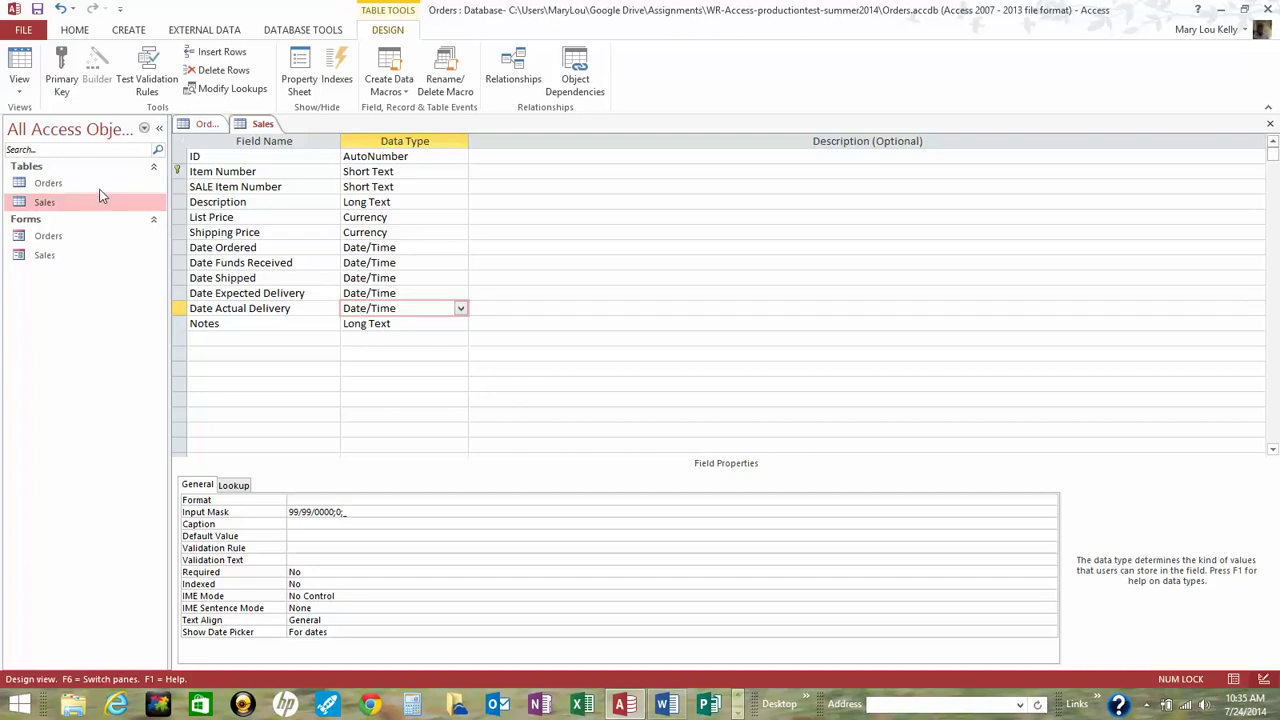
# Close all open tables without saving the design changes to the Sales table
pyautogui.click(283, 125)
pyautogui.rightClick(277, 125)
pyautogui.click(307, 176)
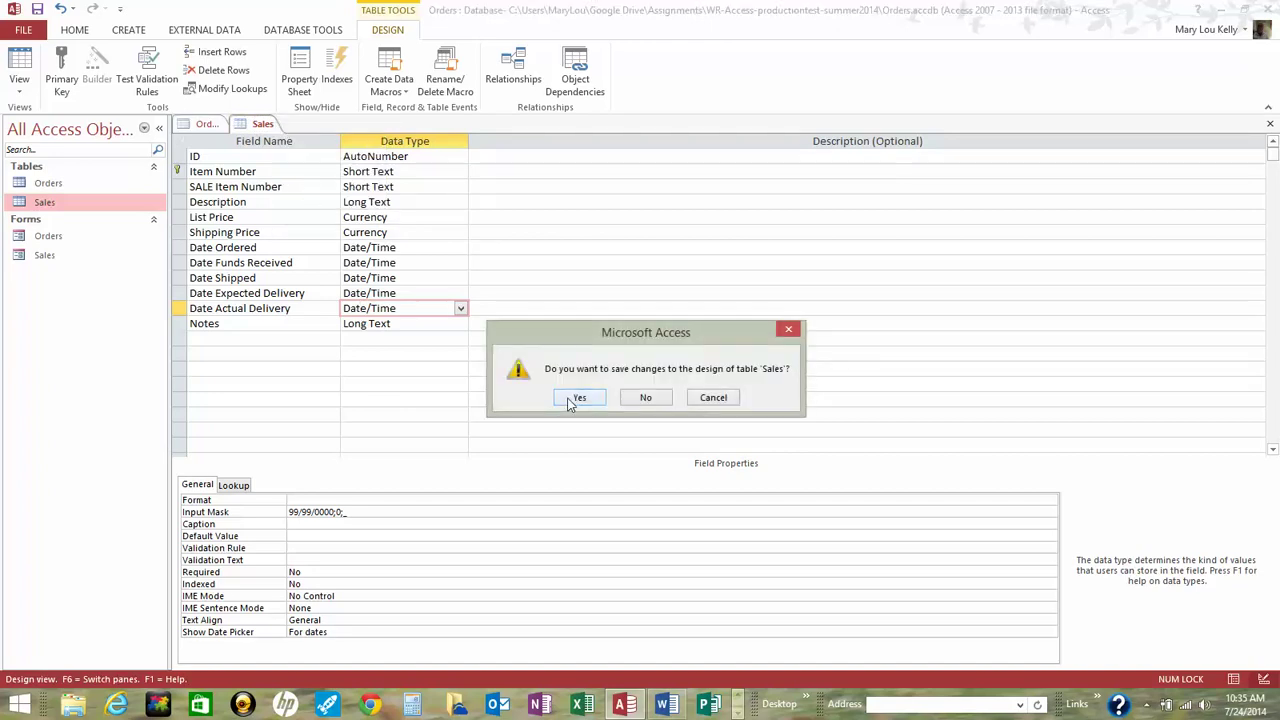
pyautogui.click(625, 397)
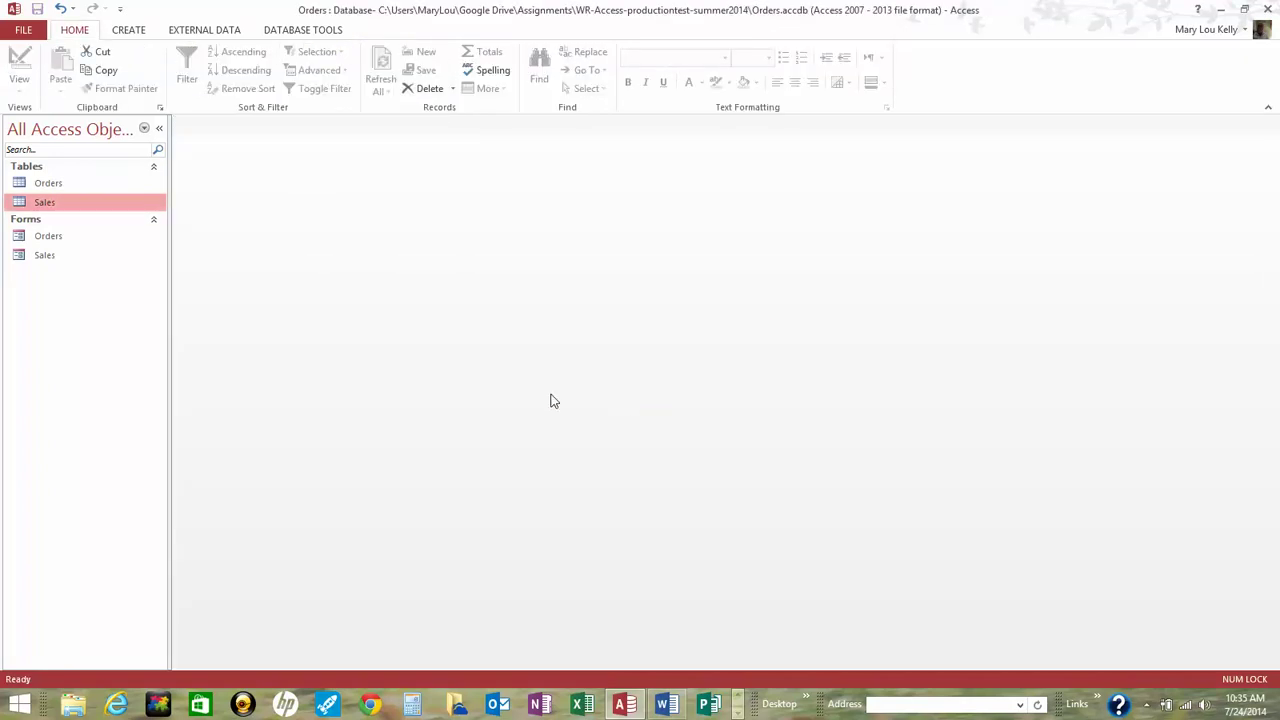
# Open the Orders and Sales forms to examine their layouts, and close both forms
pyautogui.doubleClick(69, 238)
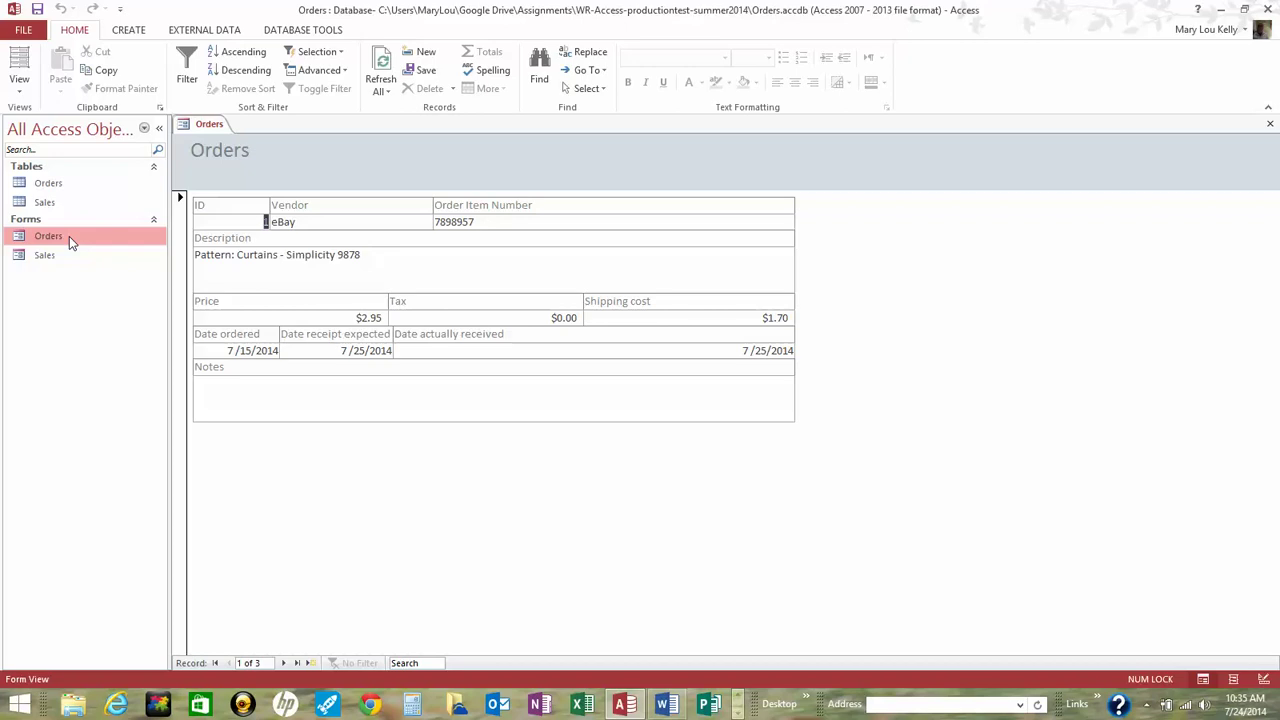
pyautogui.doubleClick(57, 256)
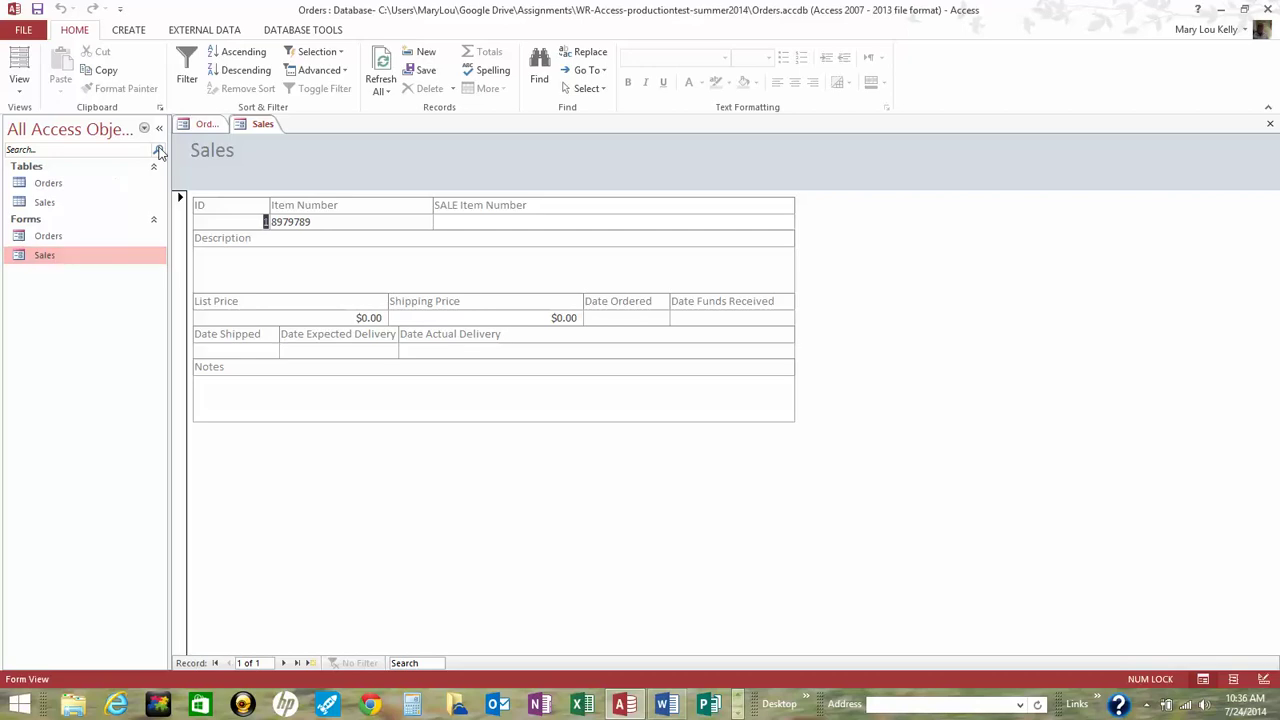
pyautogui.rightClick(272, 125)
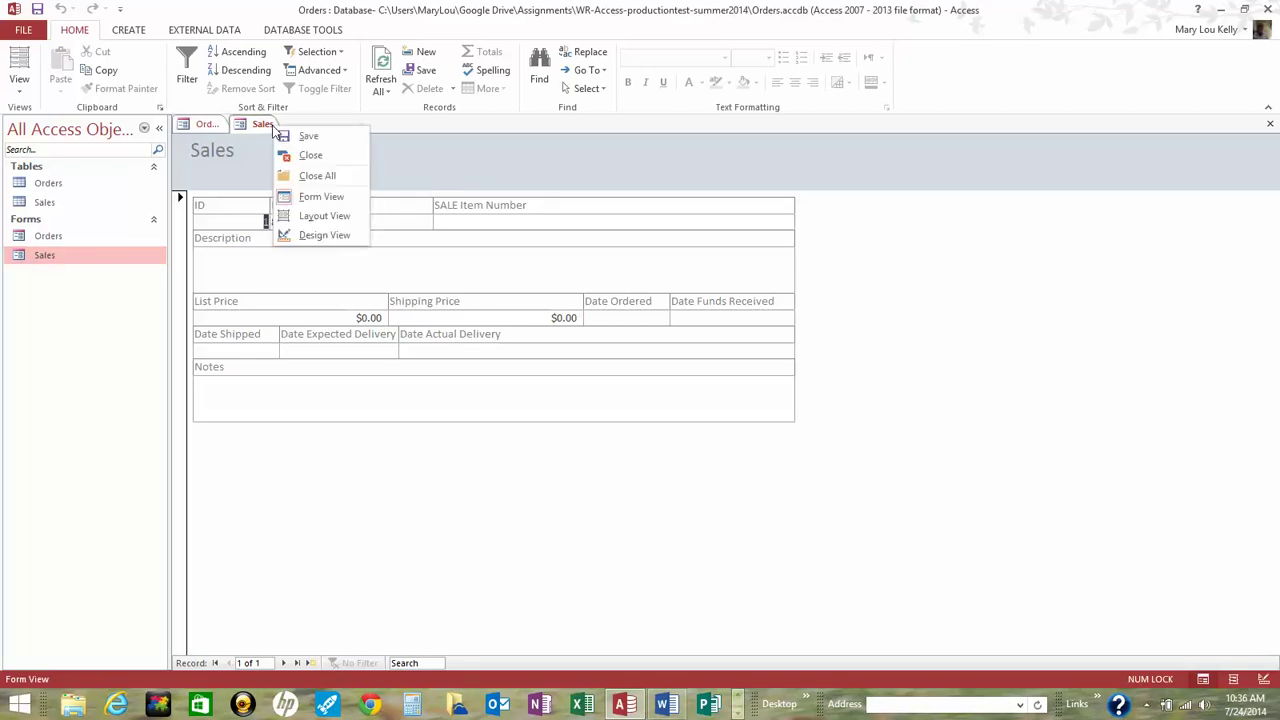
pyautogui.click(304, 176)
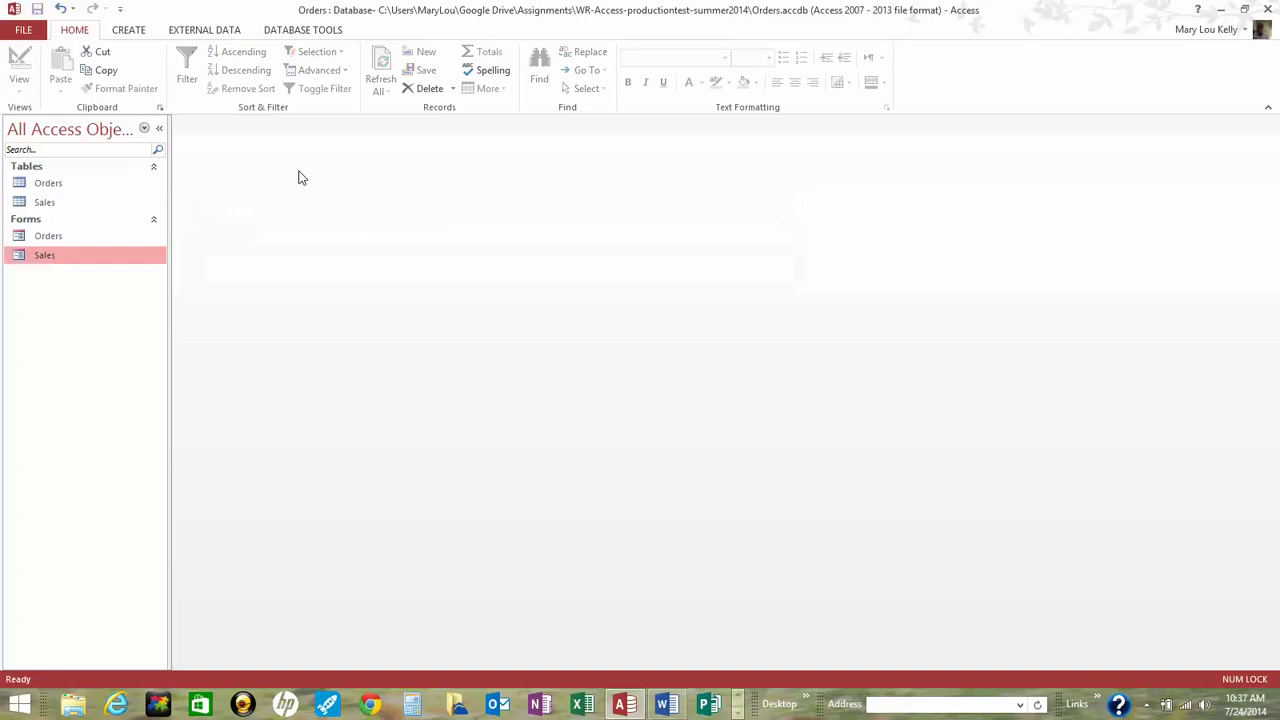
# Build a detail query with the Simple Query Wizard that includes all fields of the Orders table
pyautogui.click(136, 32)
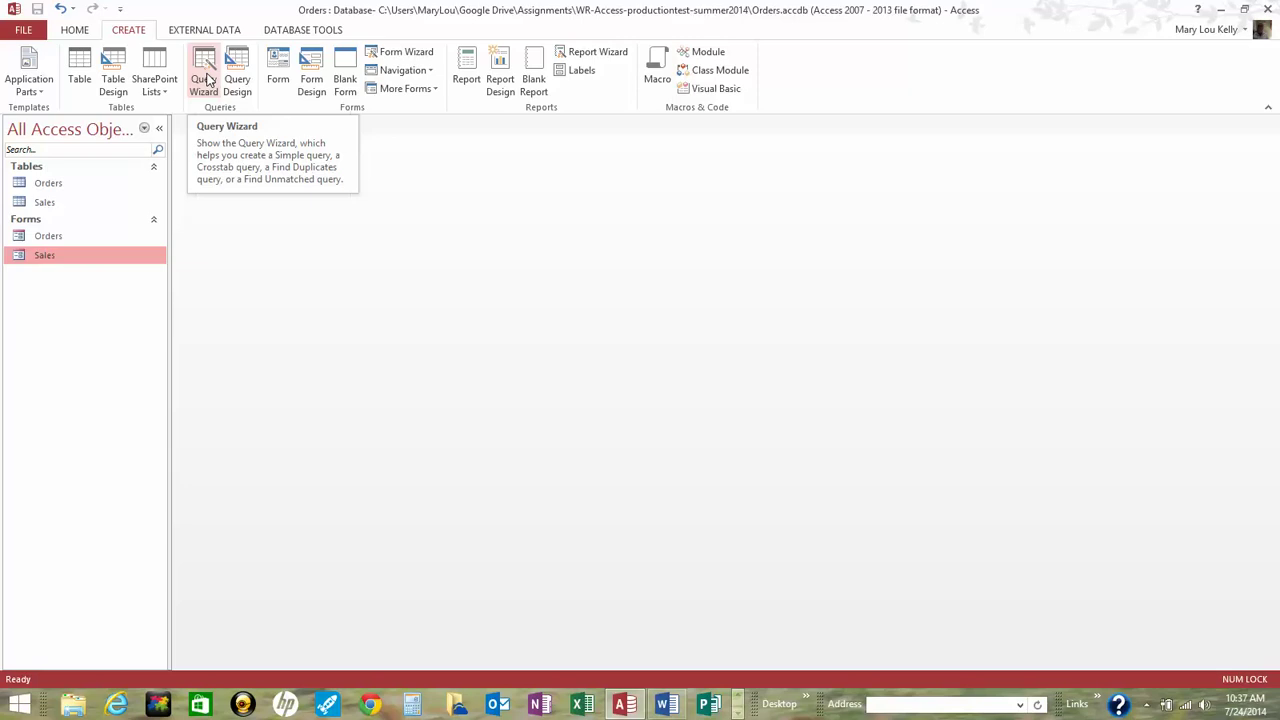
pyautogui.click(206, 80)
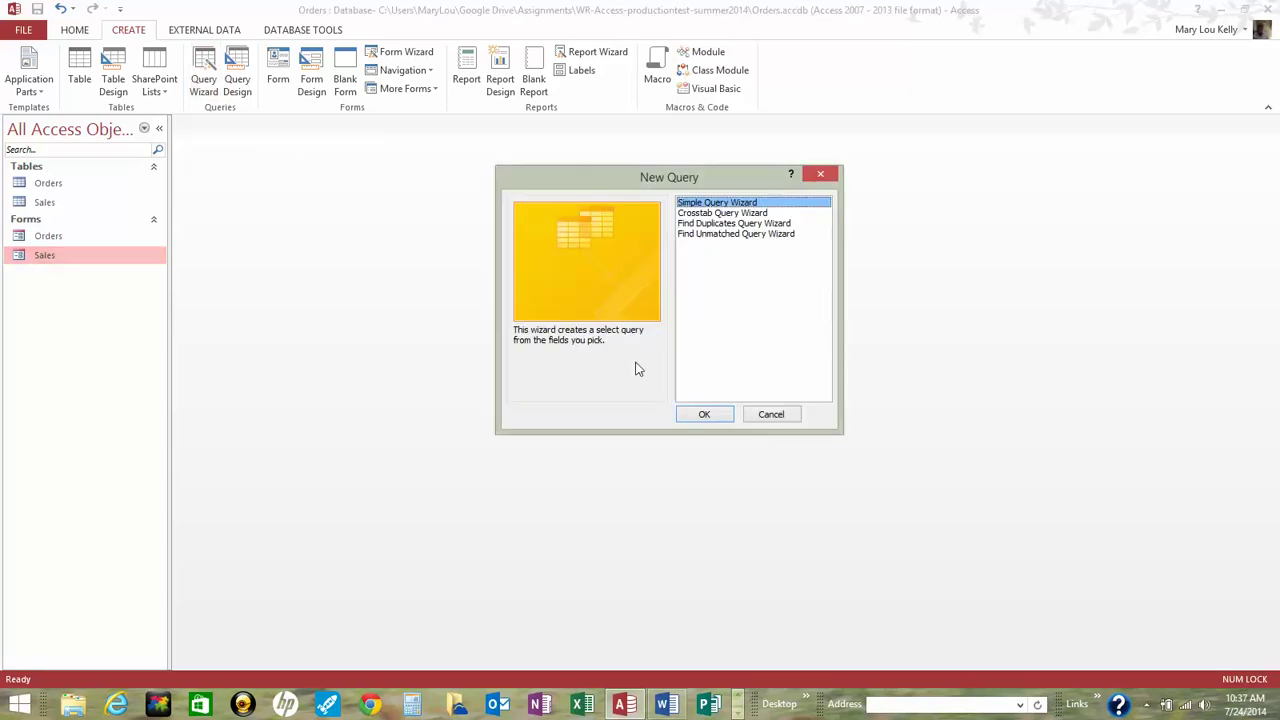
pyautogui.click(721, 417)
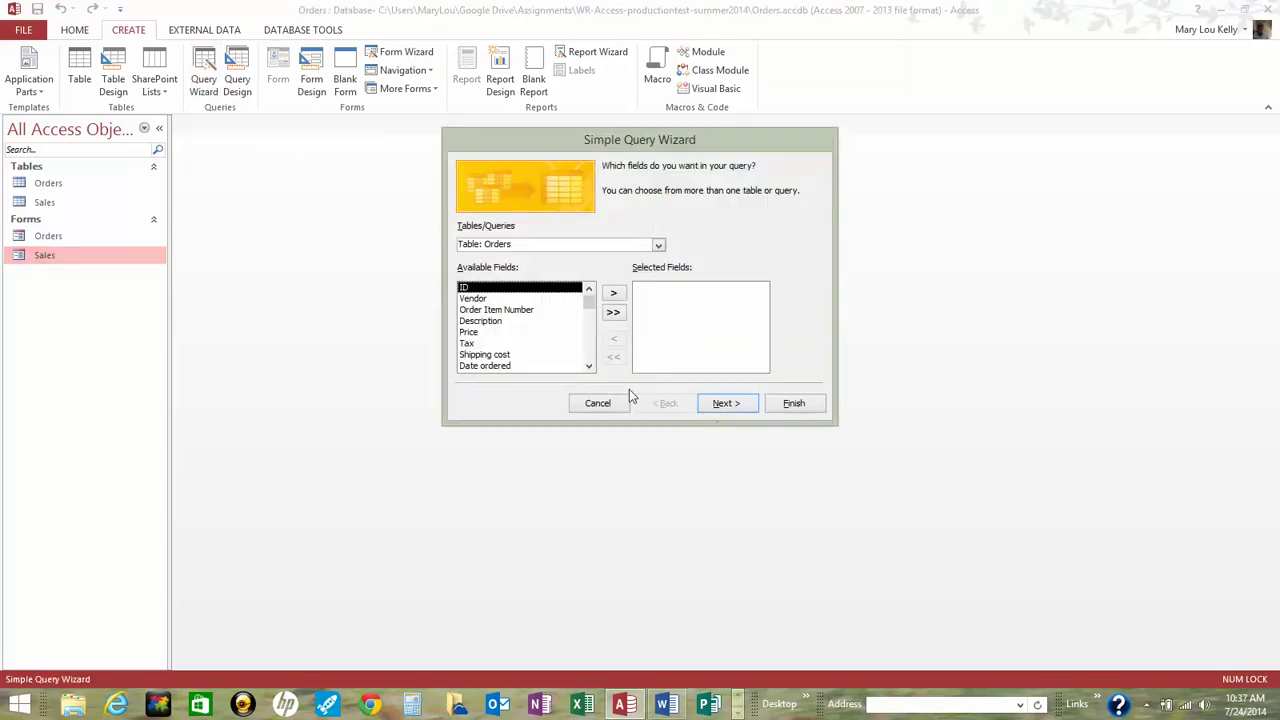
pyautogui.click(614, 312)
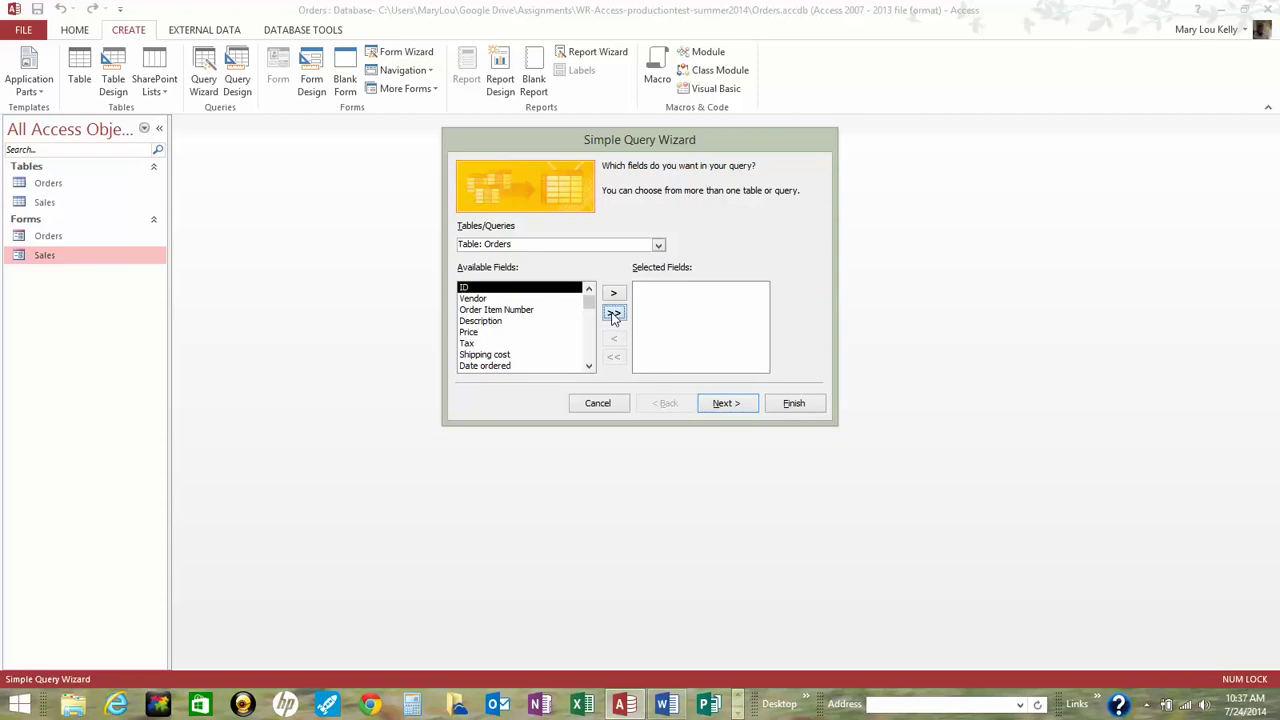
pyautogui.click(729, 404)
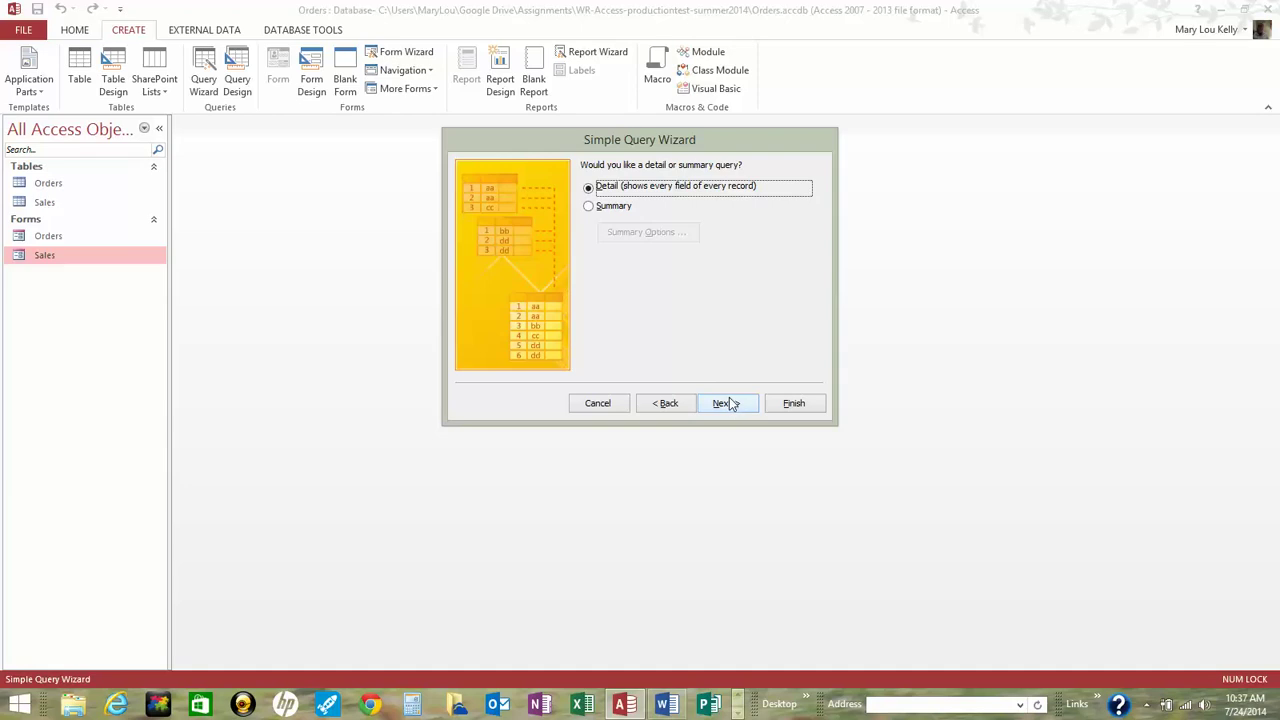
pyautogui.click(730, 403)
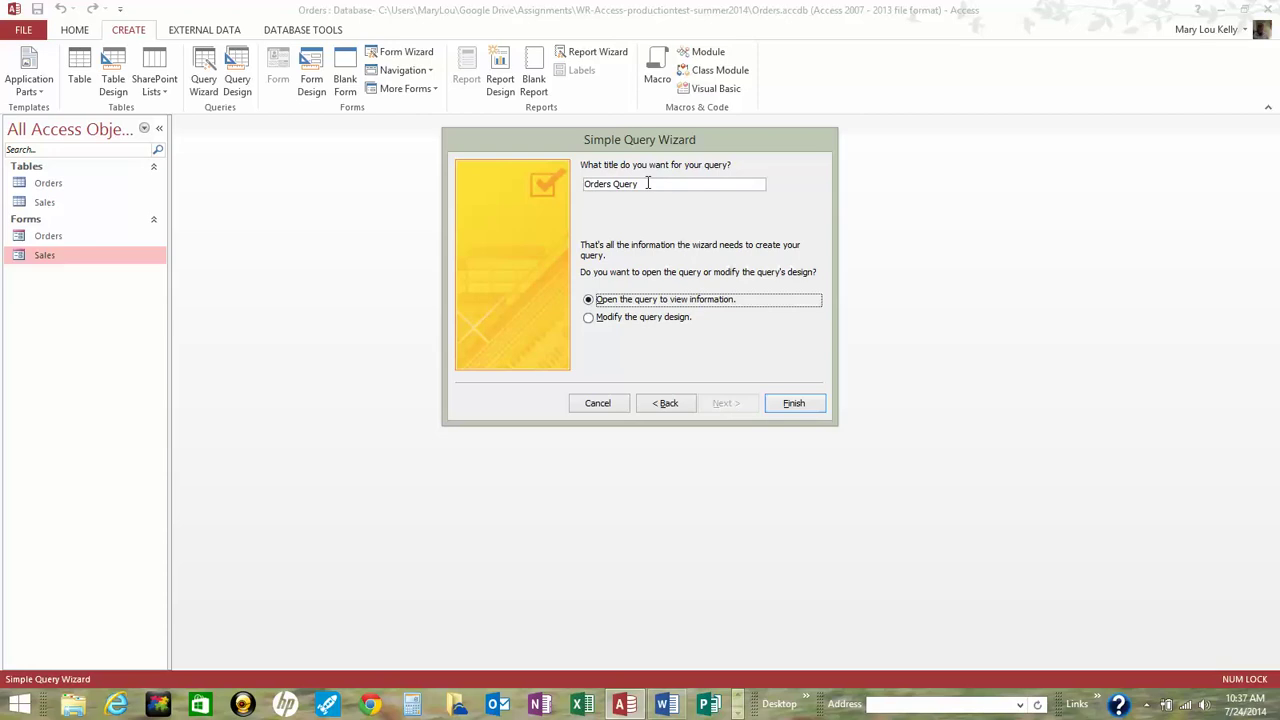
# Title the query July15Query and finish the wizard with the option to modify the query design
pyautogui.moveTo(648, 183); pyautogui.dragTo(575, 191)
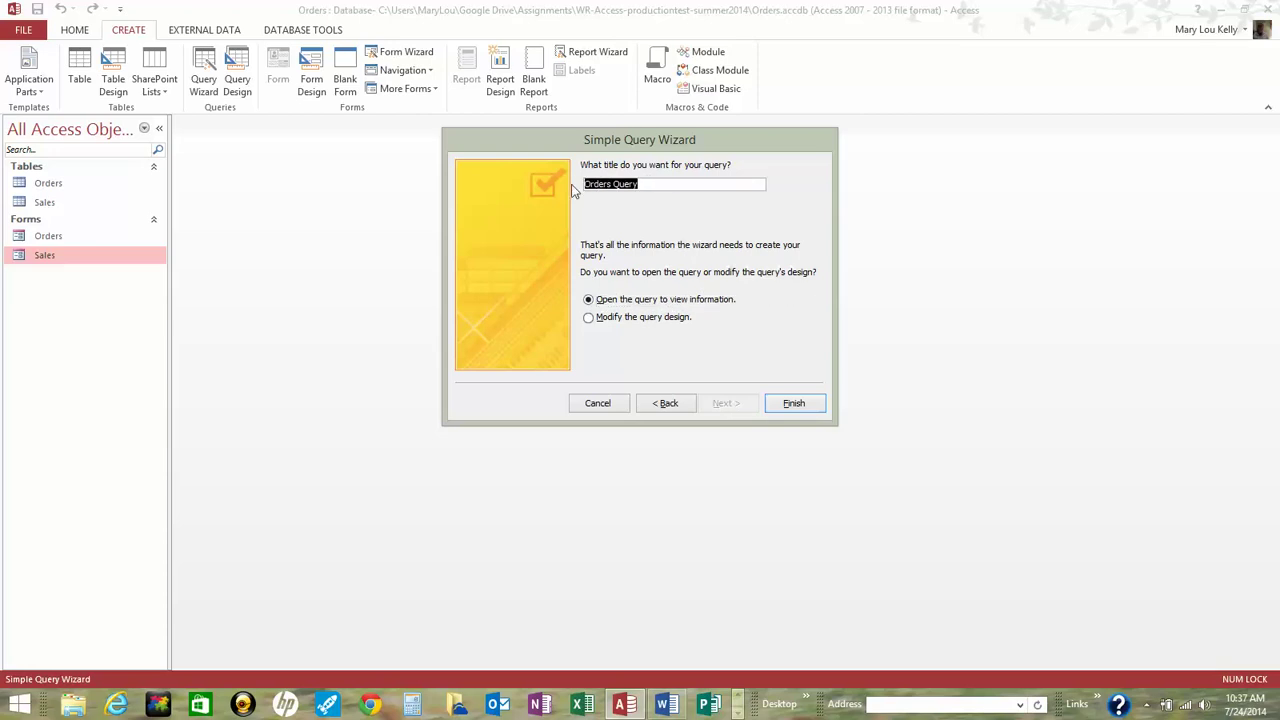
pyautogui.write('July15Query')
pyautogui.click(590, 319)
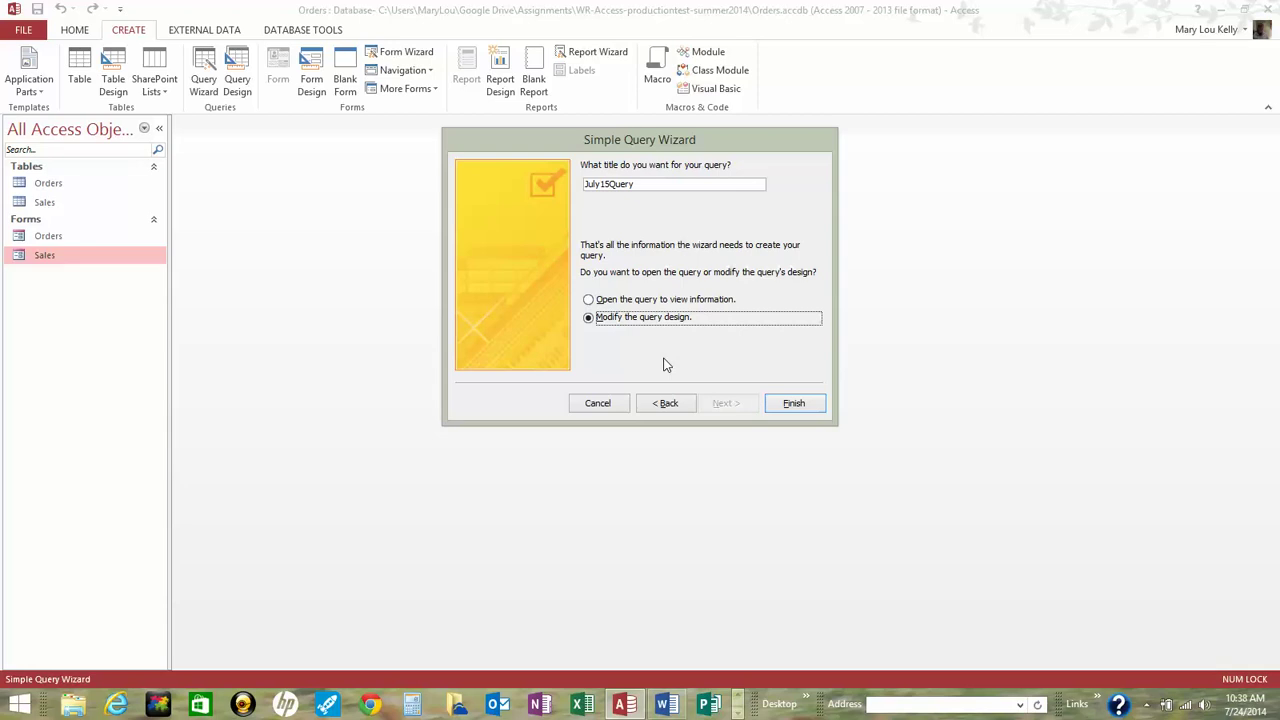
pyautogui.click(786, 404)
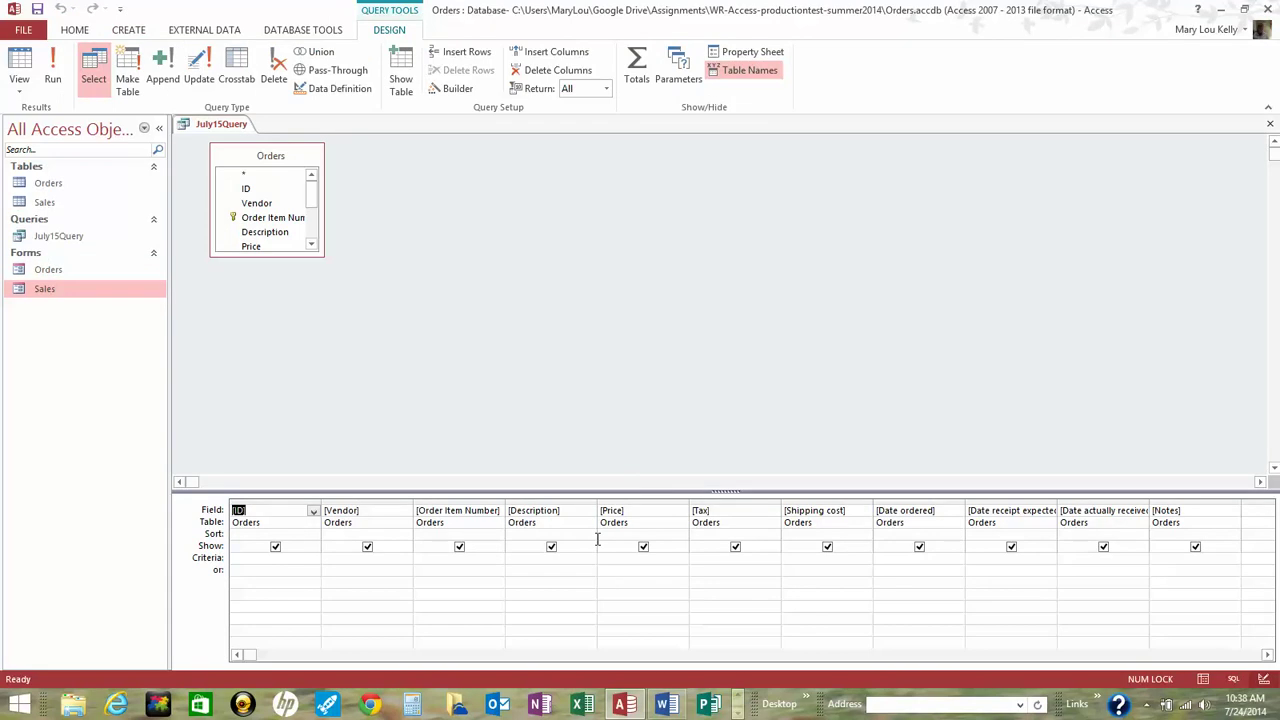
# Set the Date ordered criterion to 7/15/2014 and run the query
pyautogui.click(897, 563)
pyautogui.write('7/15')
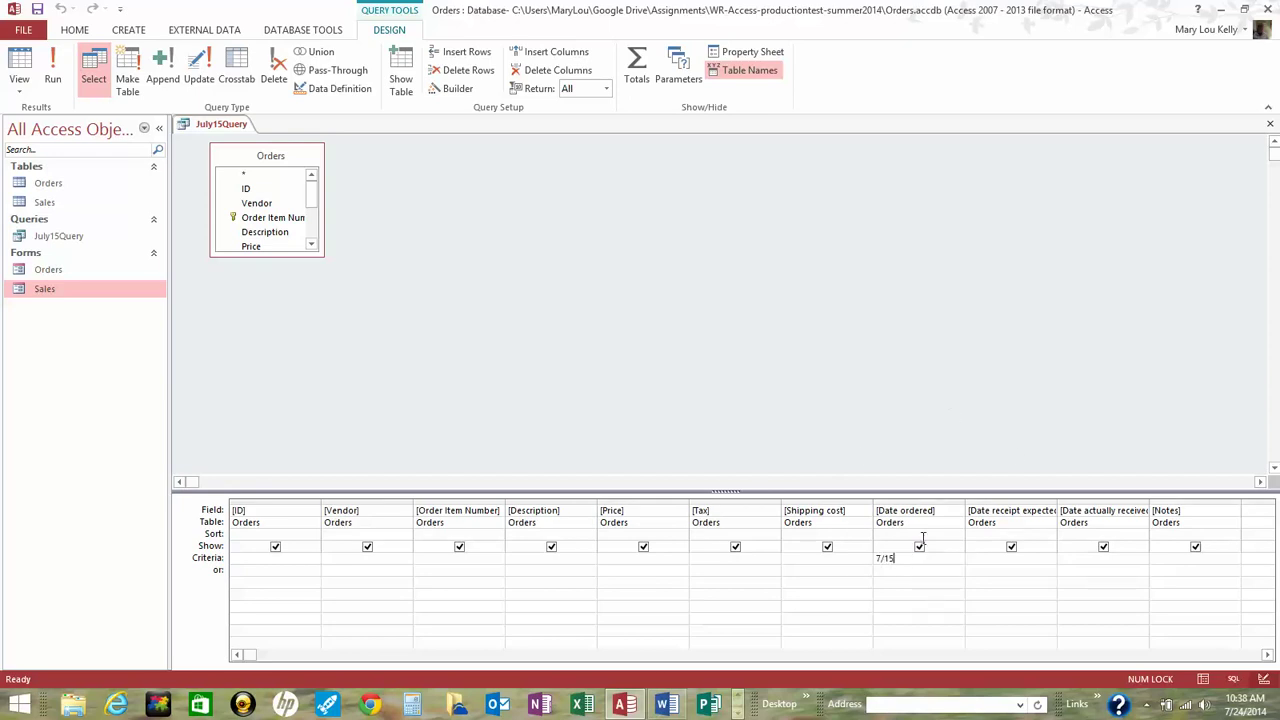
pyautogui.write('/2014')
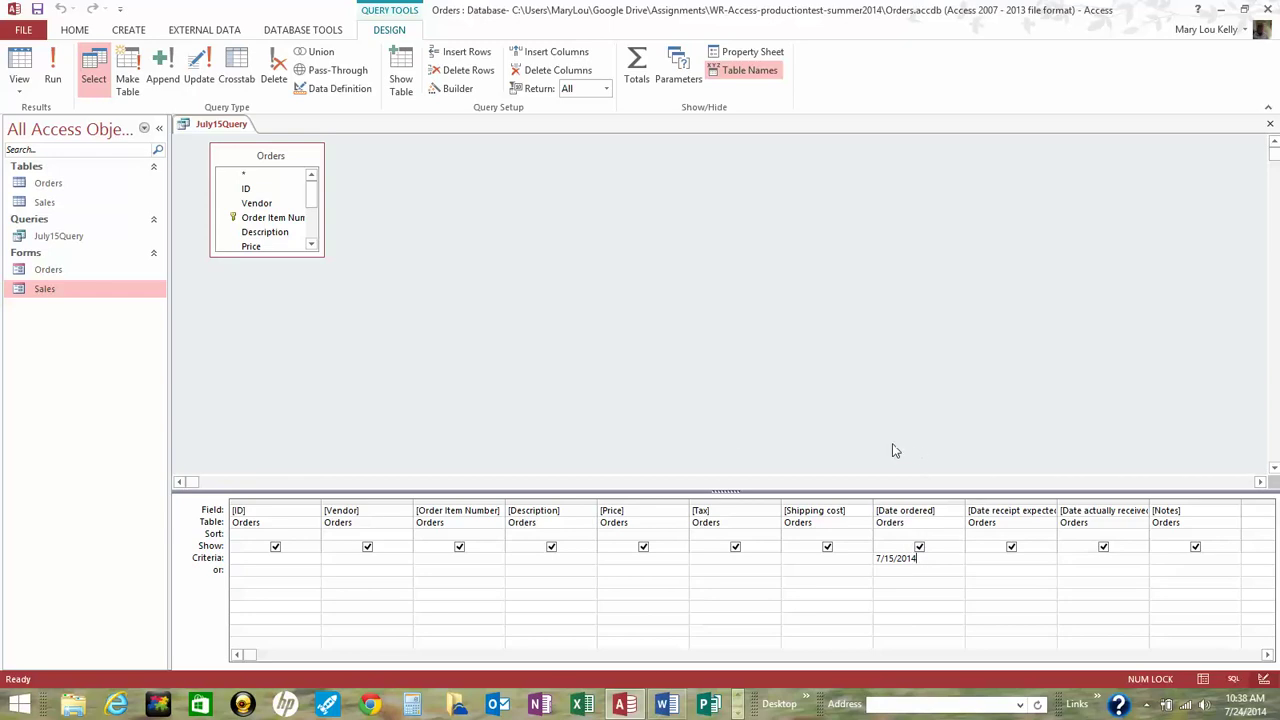
pyautogui.click(53, 78)
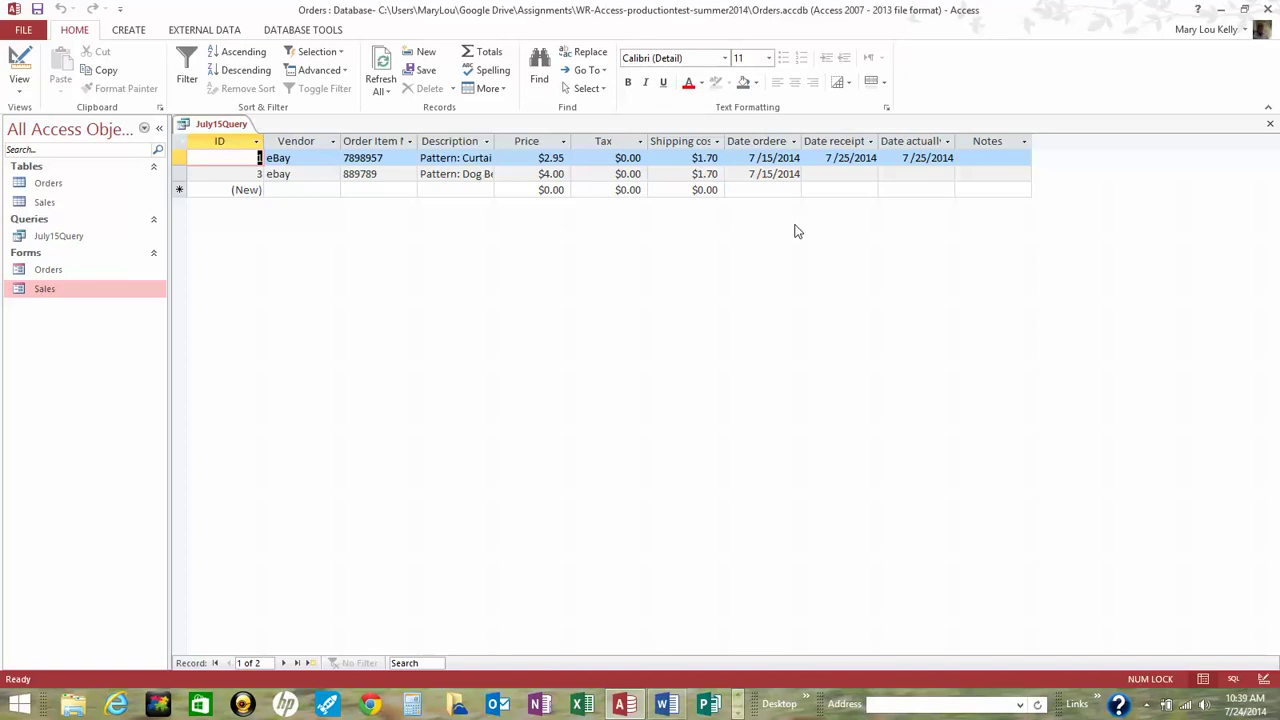
# Close July15Query and save the changes to its design
pyautogui.rightClick(247, 133)
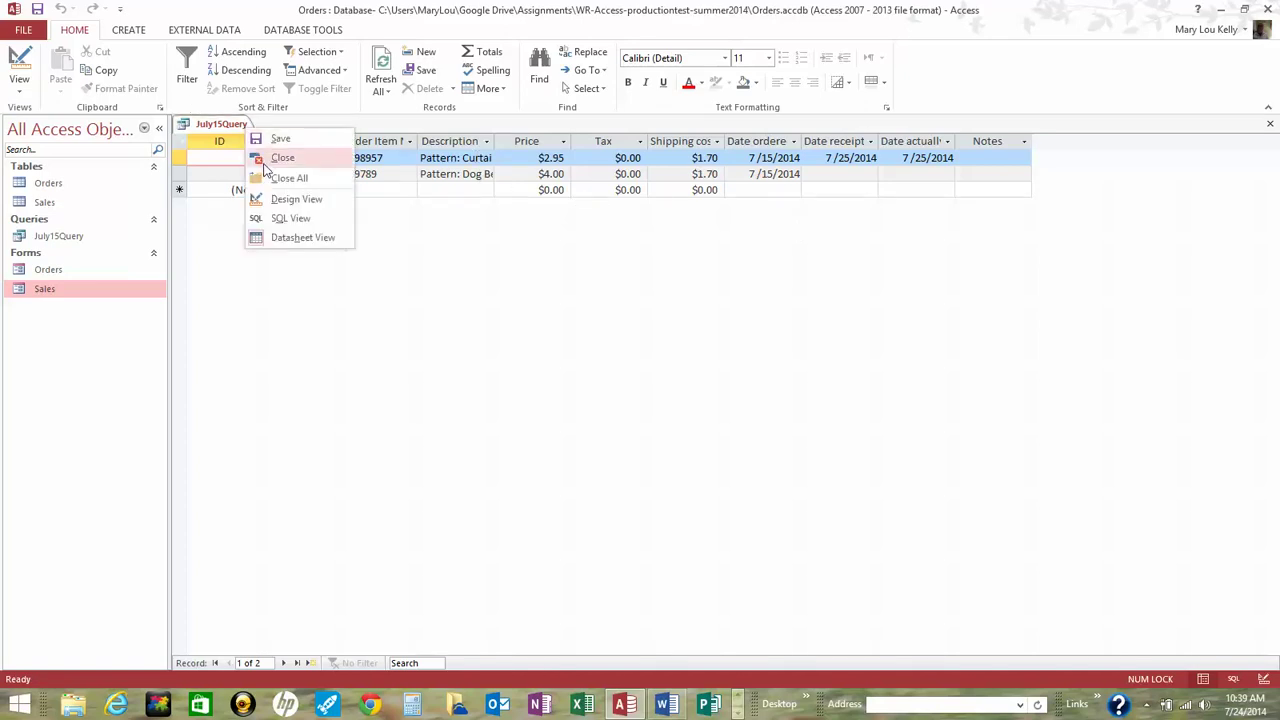
pyautogui.click(282, 158)
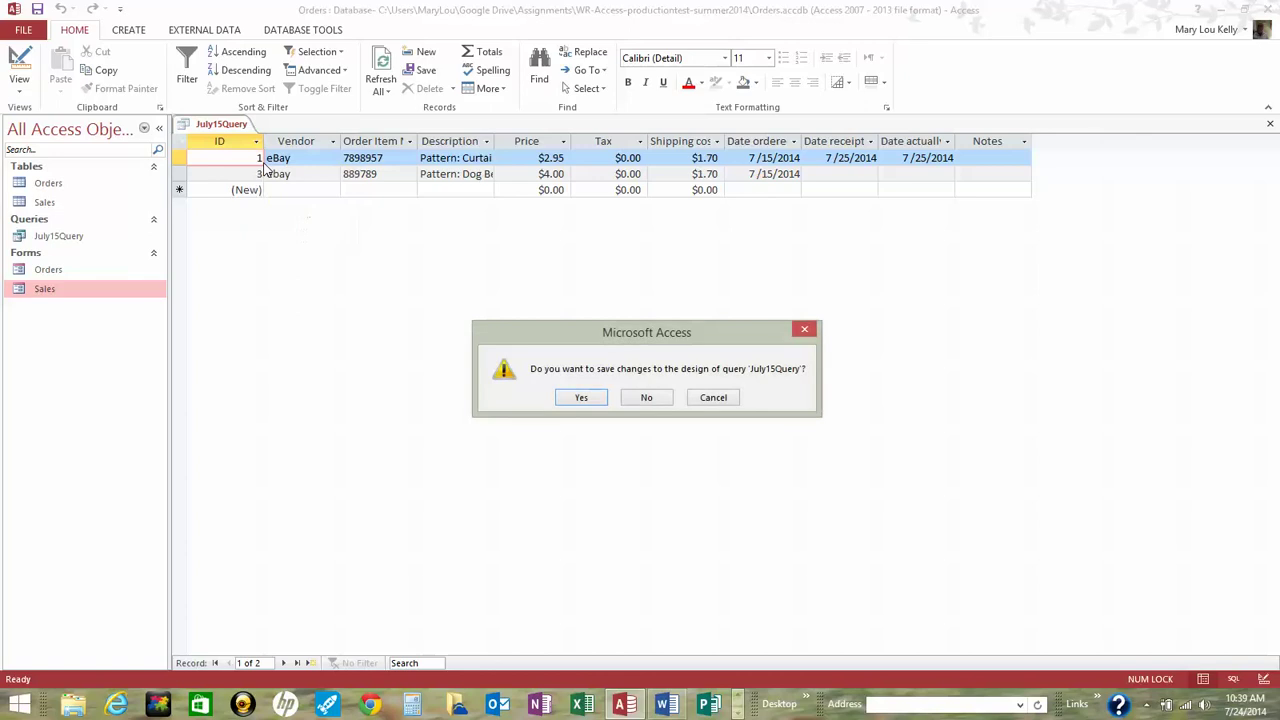
pyautogui.click(579, 398)
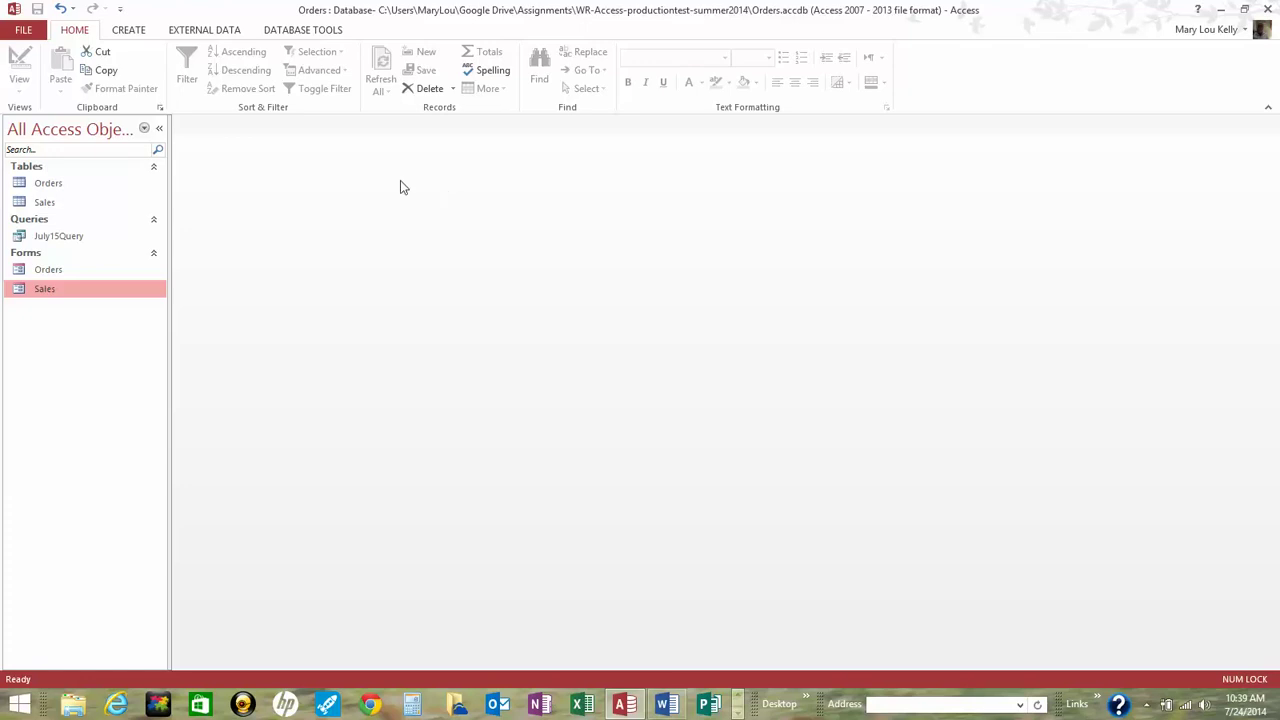
# Start a Report Wizard report based on July15Query and include the Order Item Number and Description fields
pyautogui.click(128, 30)
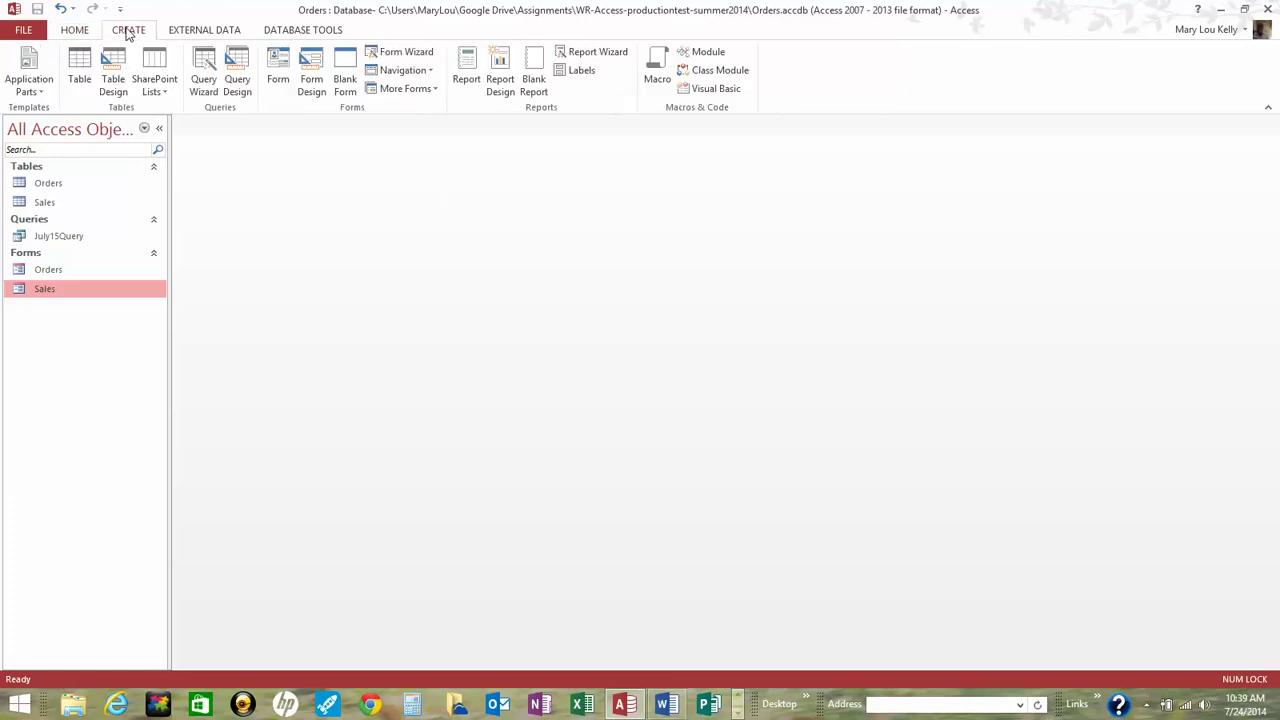
pyautogui.click(614, 55)
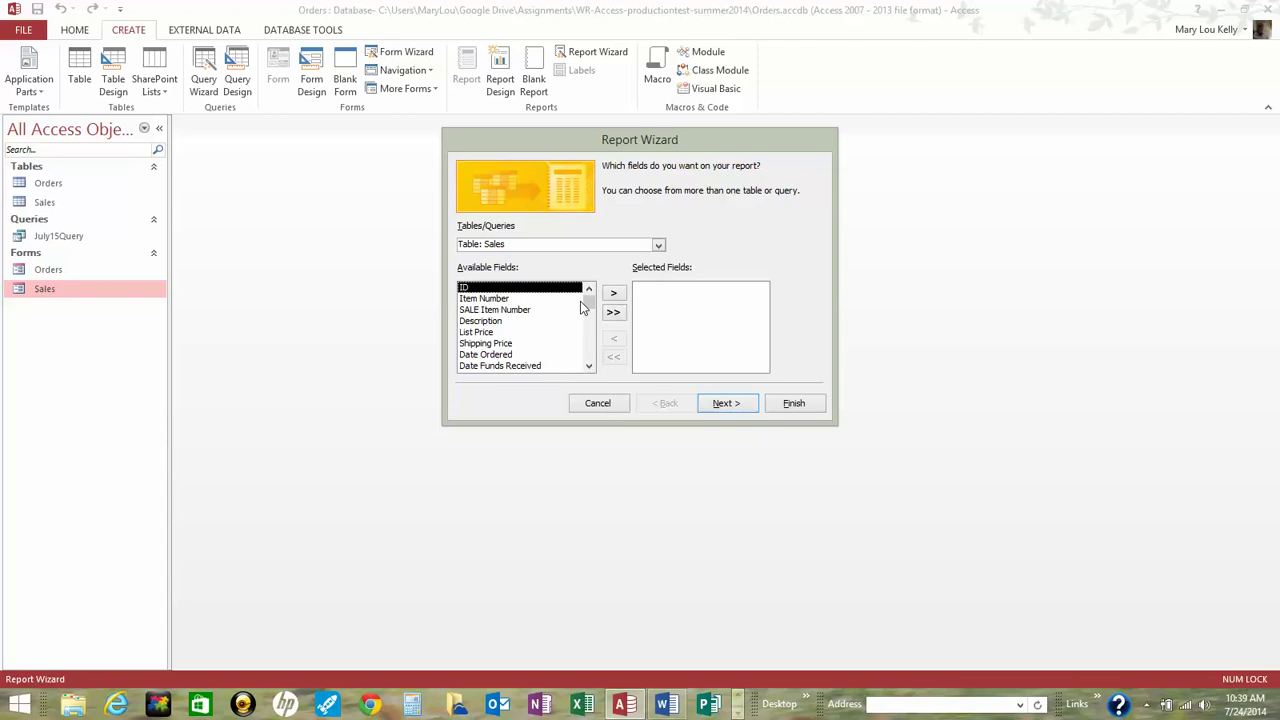
pyautogui.click(658, 246)
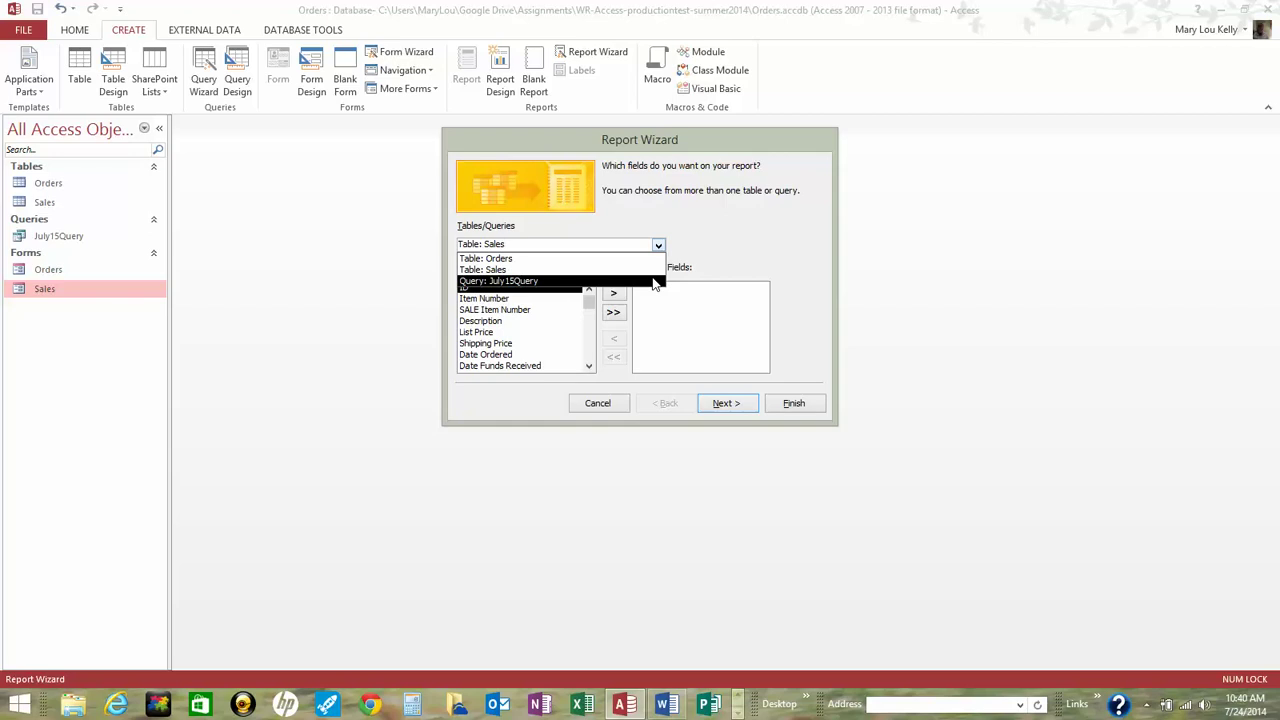
pyautogui.click(654, 281)
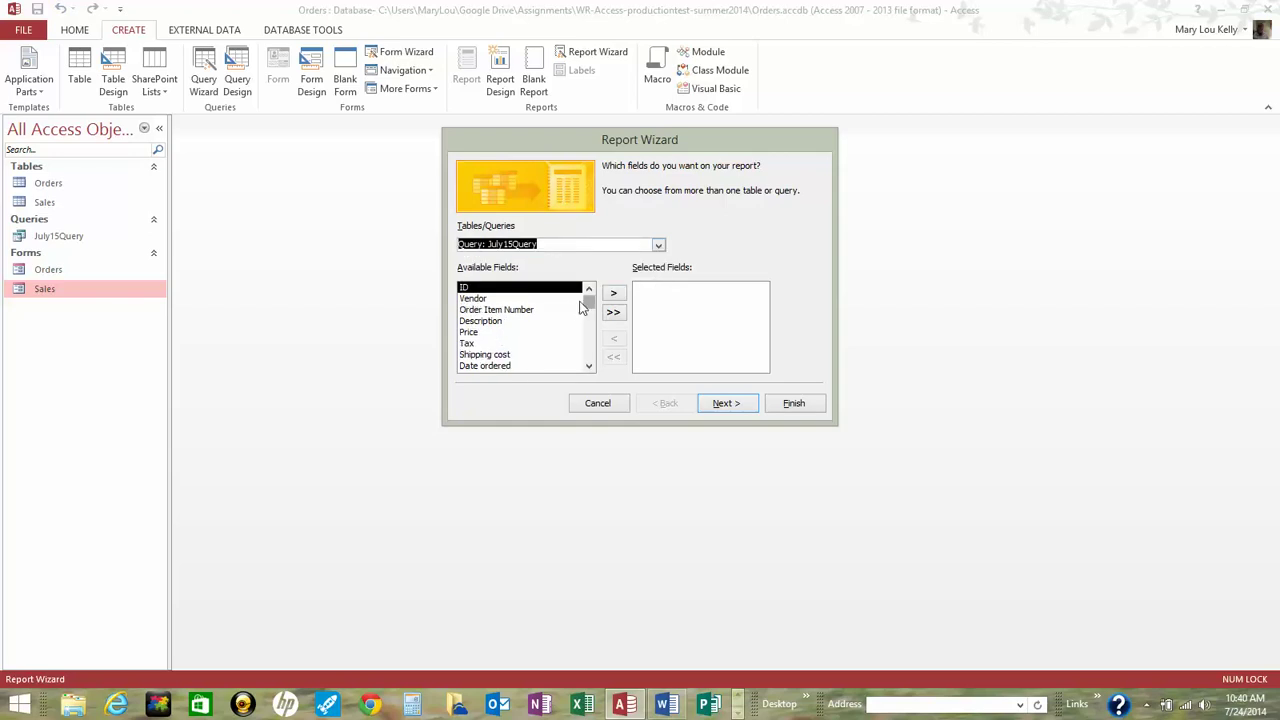
pyautogui.click(549, 316)
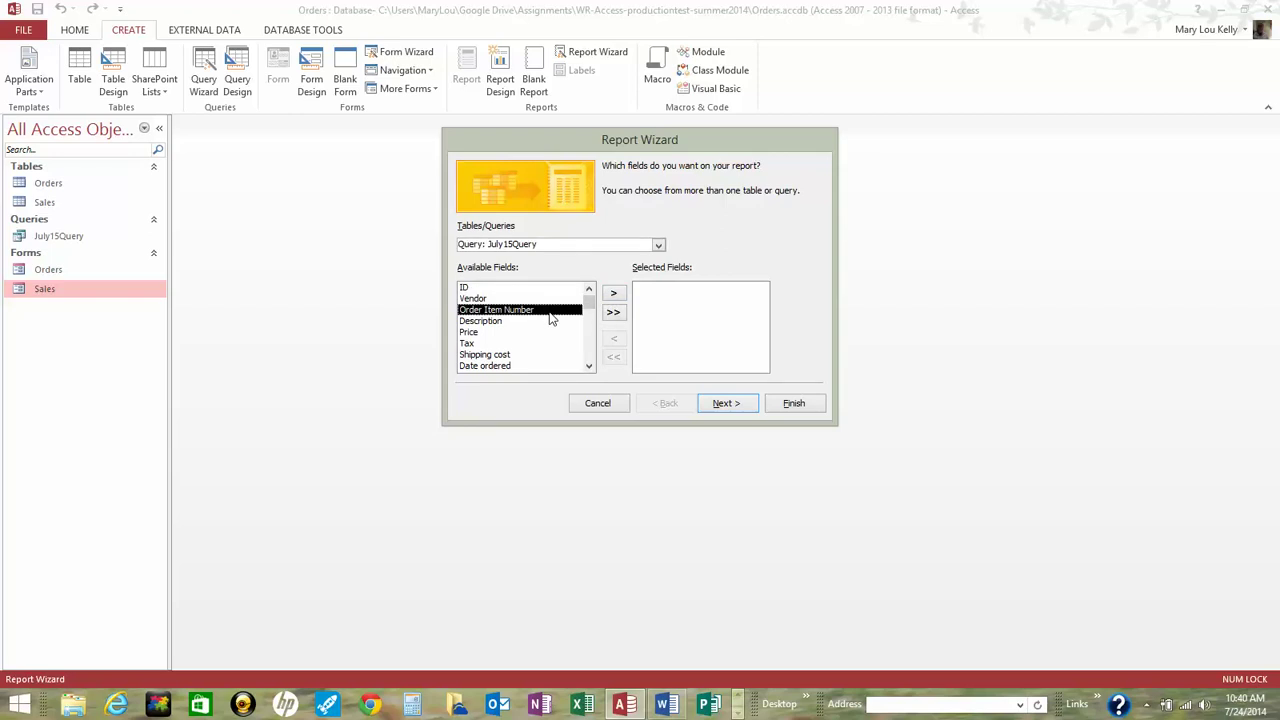
pyautogui.click(614, 297)
pyautogui.click(614, 296)
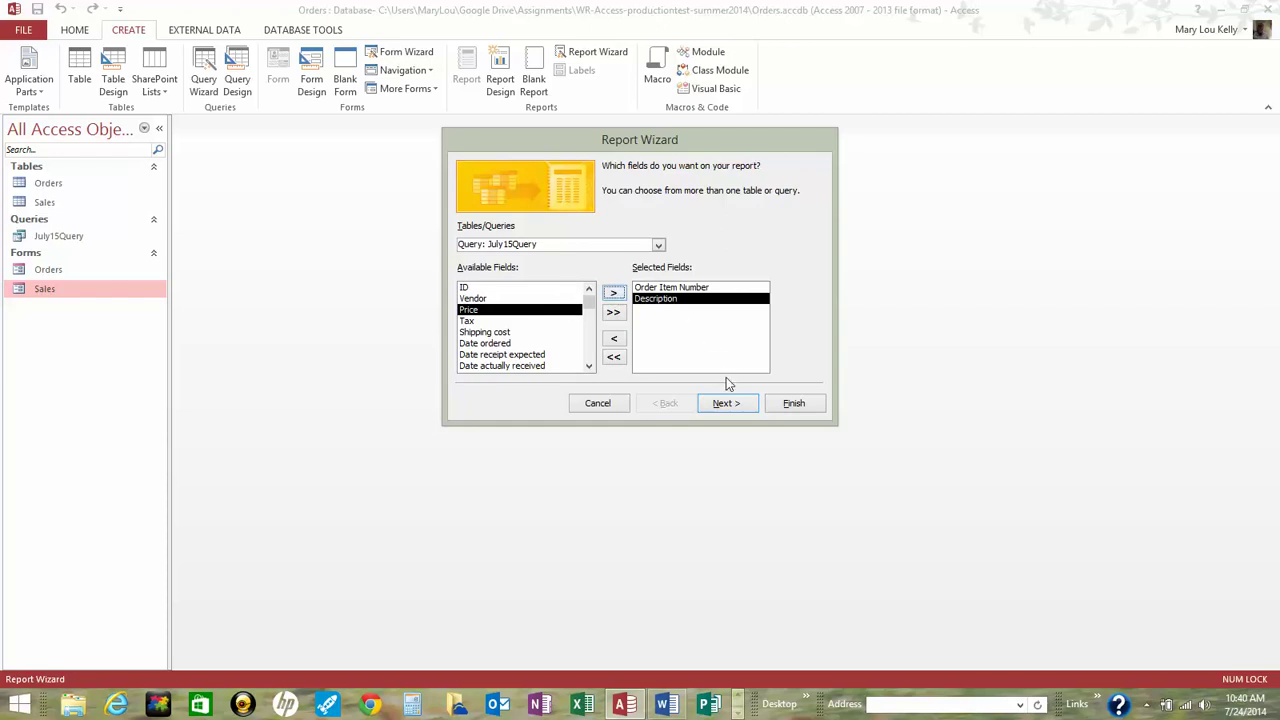
# Leave the report without grouping or sorting and keep the tabular layout in portrait orientation
pyautogui.click(727, 403)
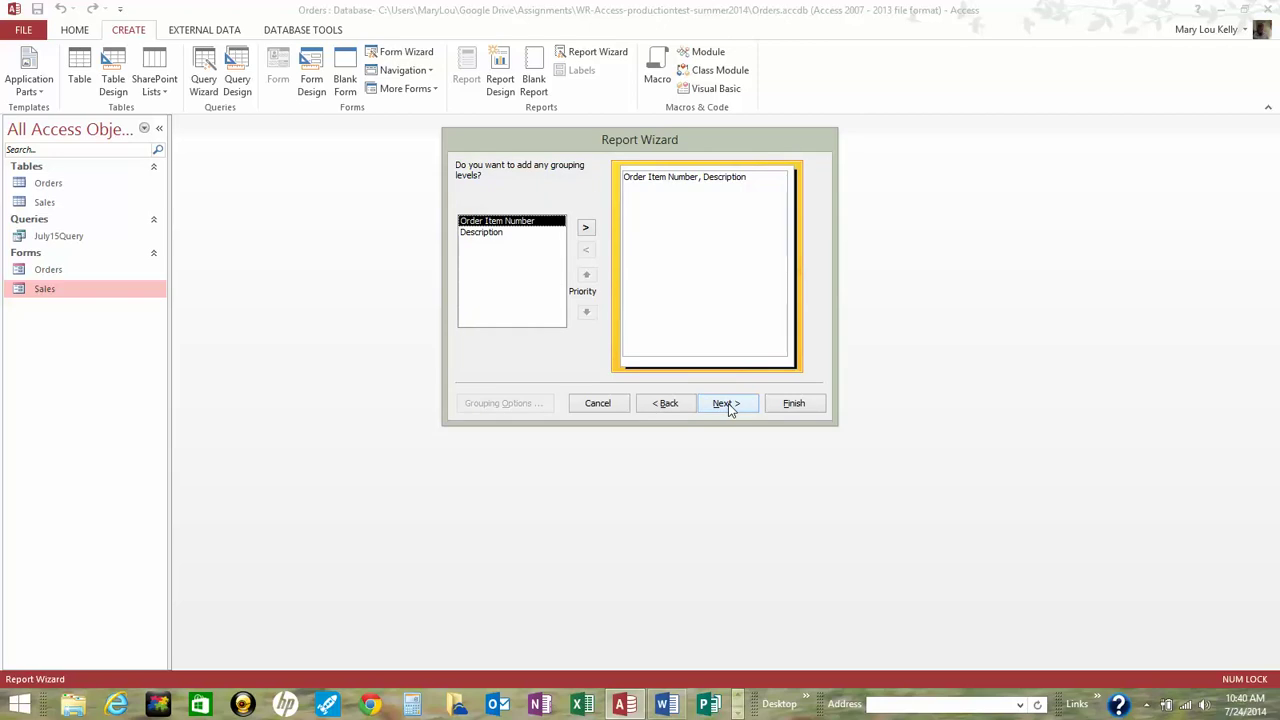
pyautogui.click(728, 403)
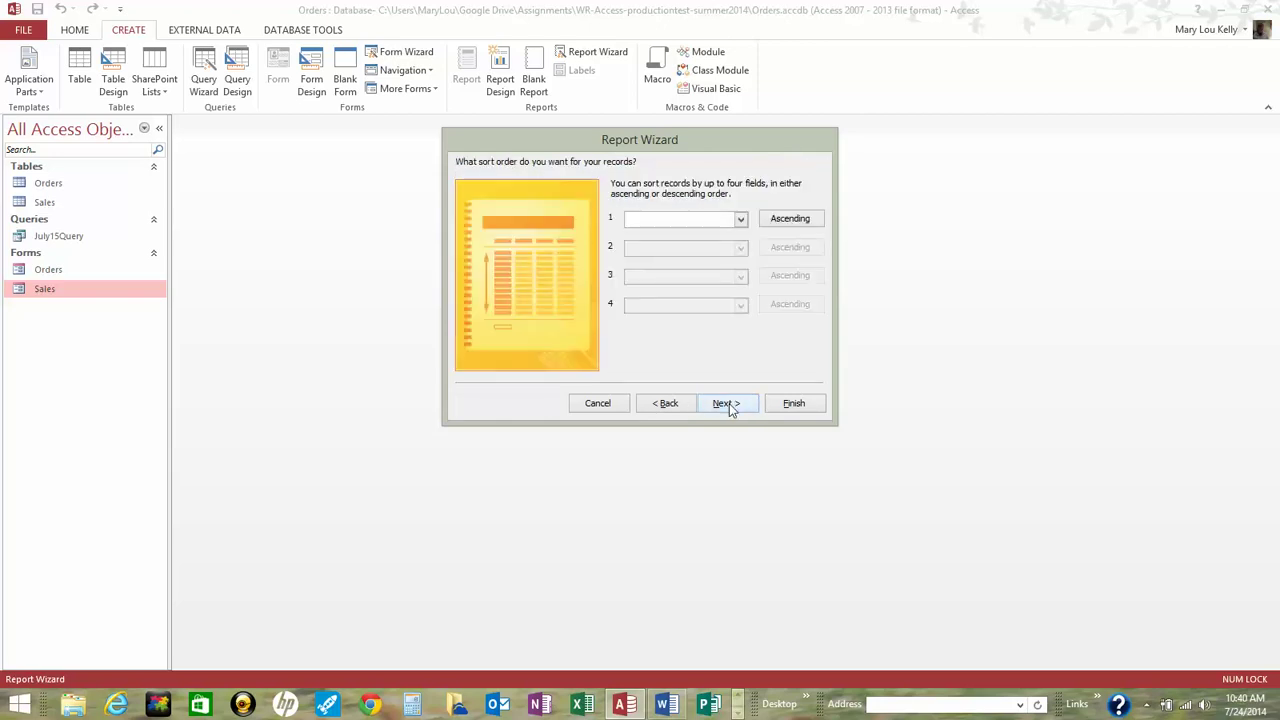
pyautogui.click(727, 403)
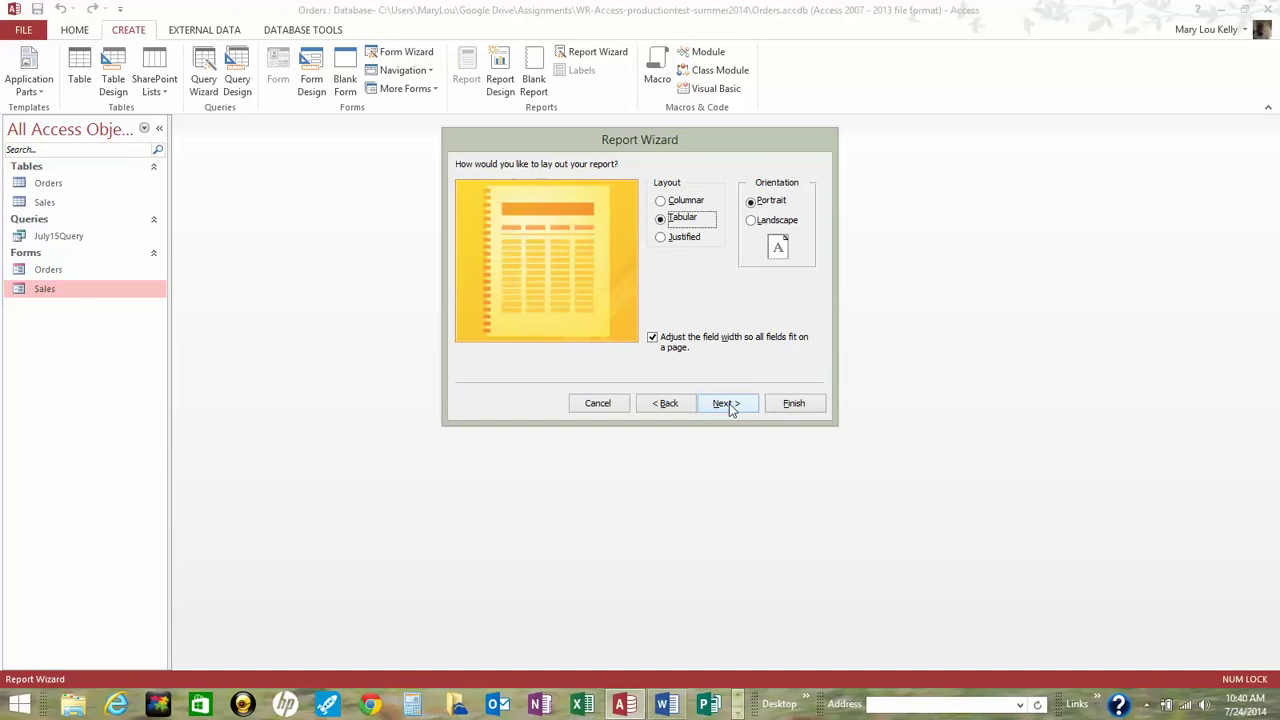
pyautogui.click(728, 403)
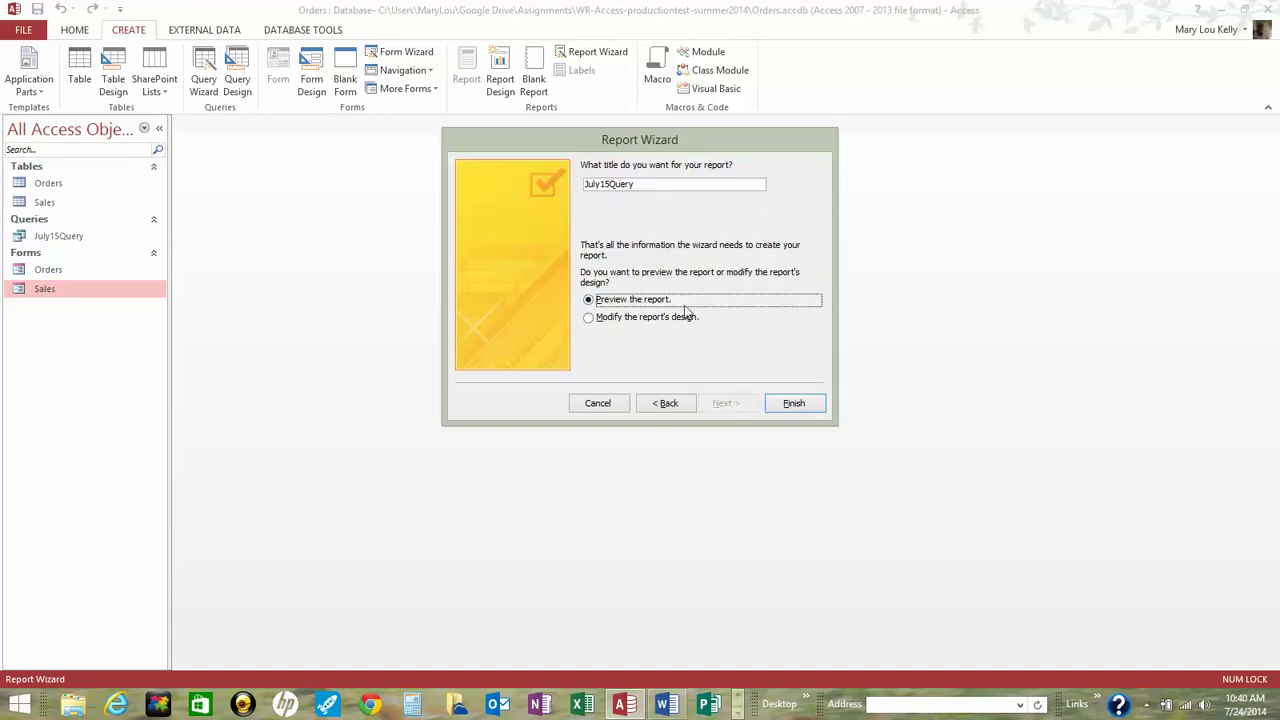
# Title the report July15Report and finish the wizard with the option to preview the report
pyautogui.click(640, 184)
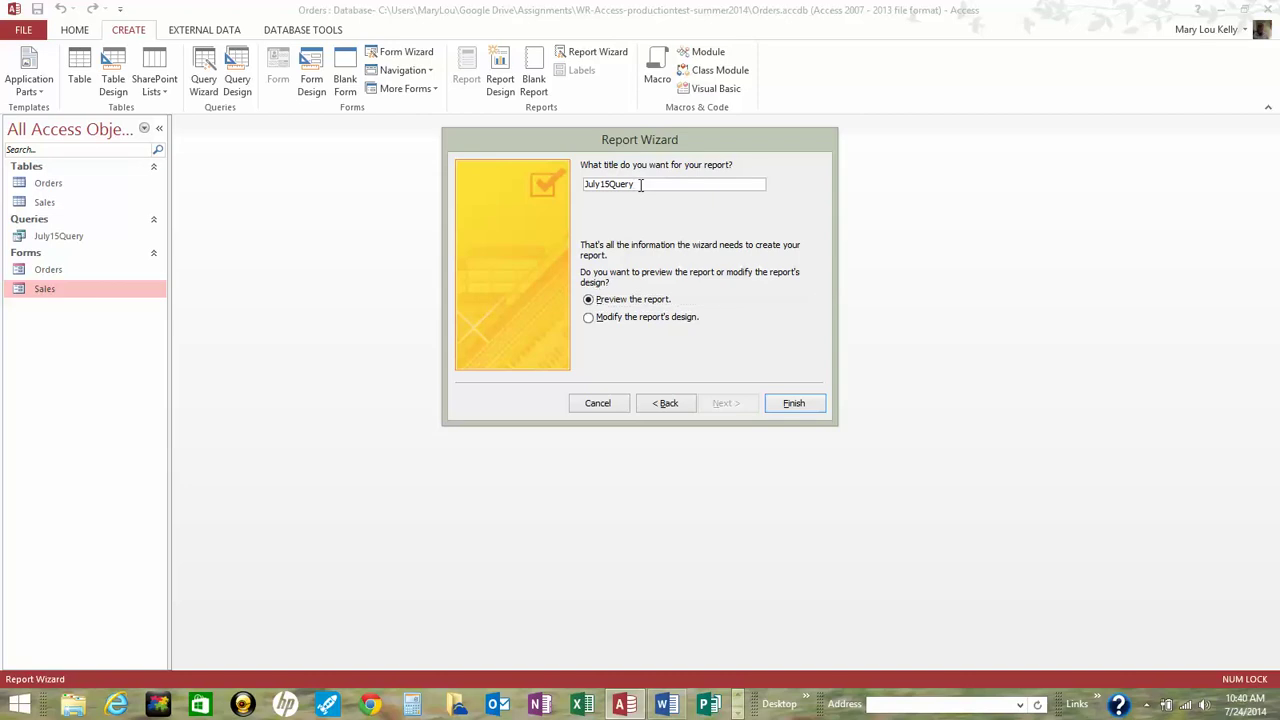
pyautogui.press('BackSpace')
pyautogui.press('BackSpace')
pyautogui.press('BackSpace')
pyautogui.press('BackSpace')
pyautogui.press('BackSpace')
pyautogui.press('BackSpace')
pyautogui.write('5Report')
pyautogui.click(785, 409)
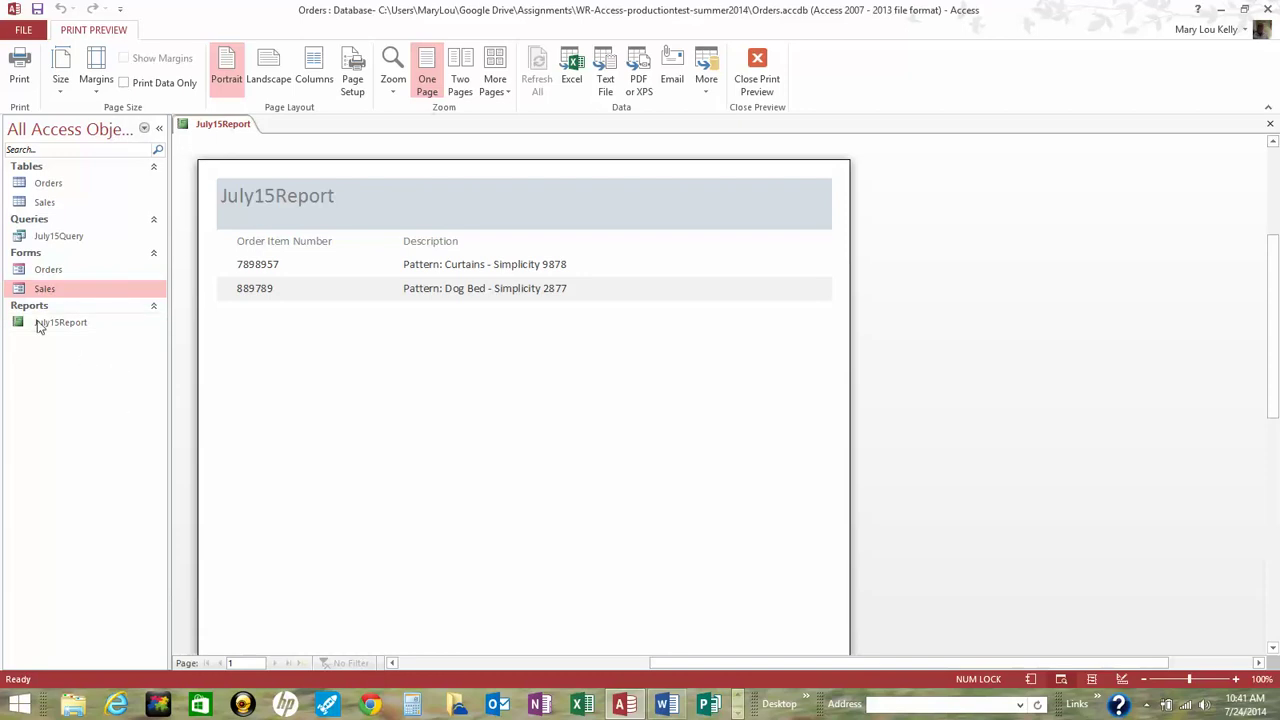
# Collapse and re-expand the Reports and Forms groups in the list of database objects
pyautogui.click(155, 308)
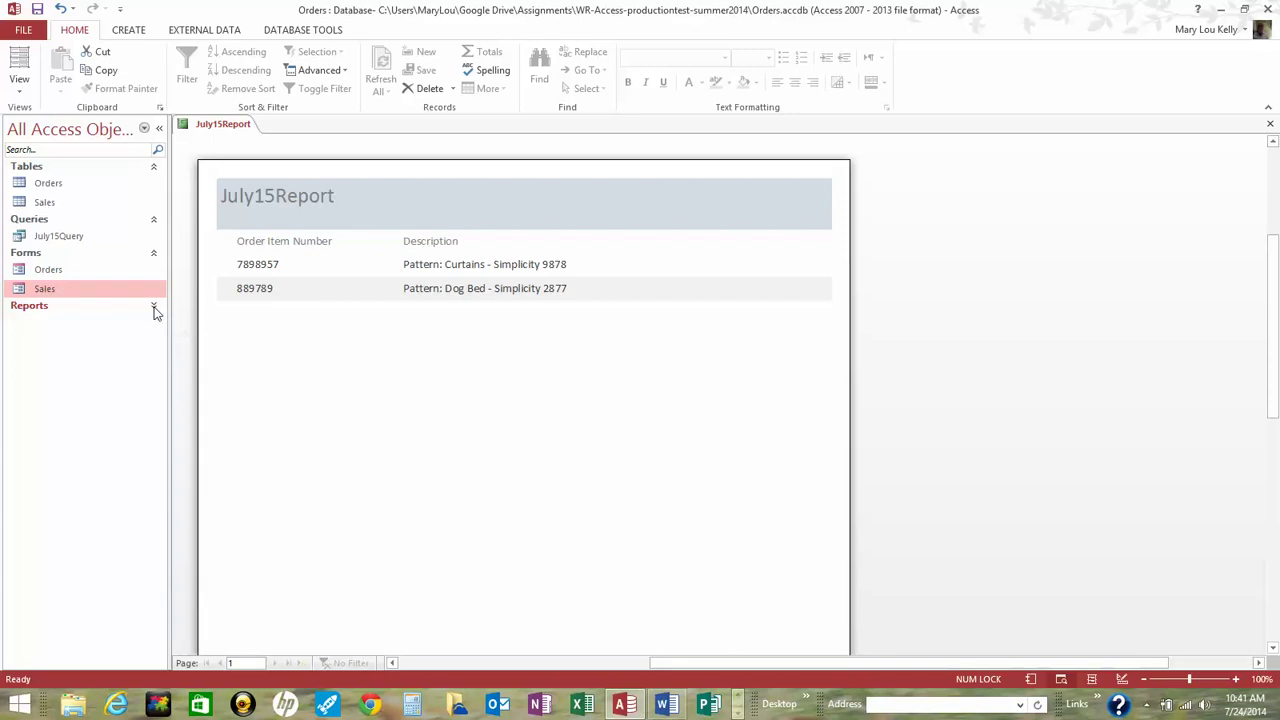
pyautogui.click(157, 310)
pyautogui.click(155, 259)
pyautogui.click(155, 259)
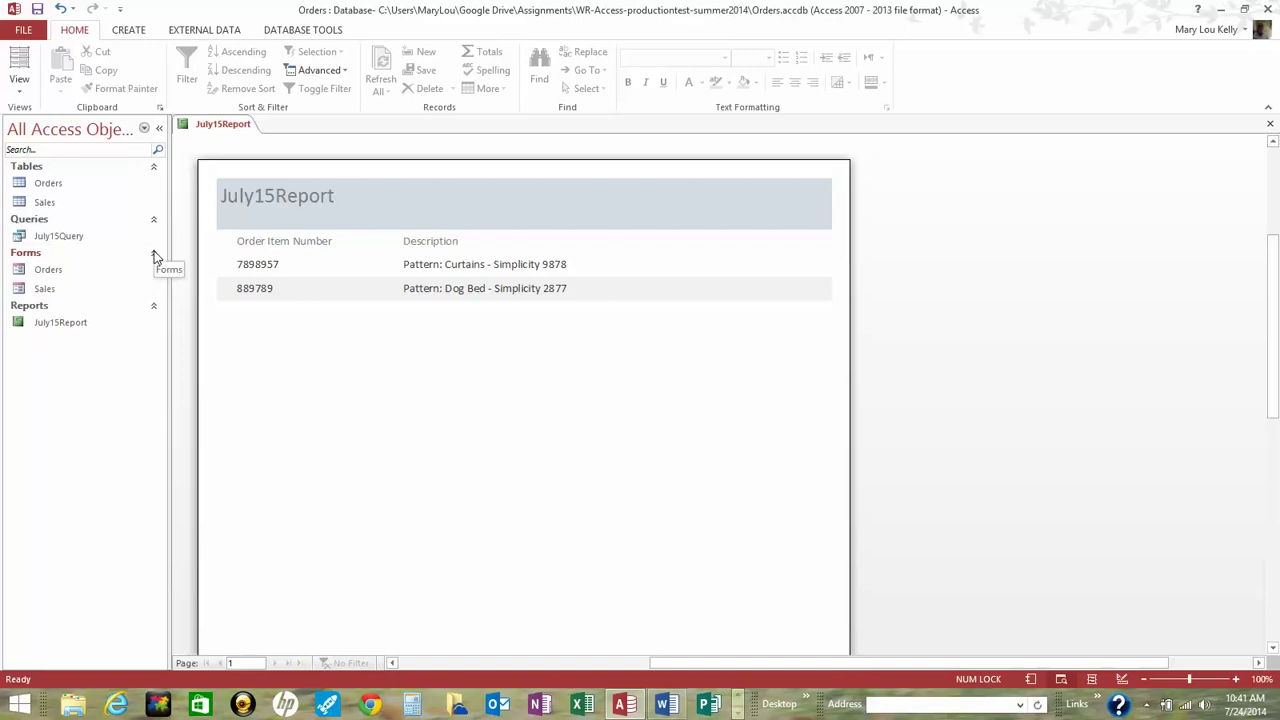
pyautogui.click(155, 259)
pyautogui.click(155, 256)
pyautogui.click(155, 256)
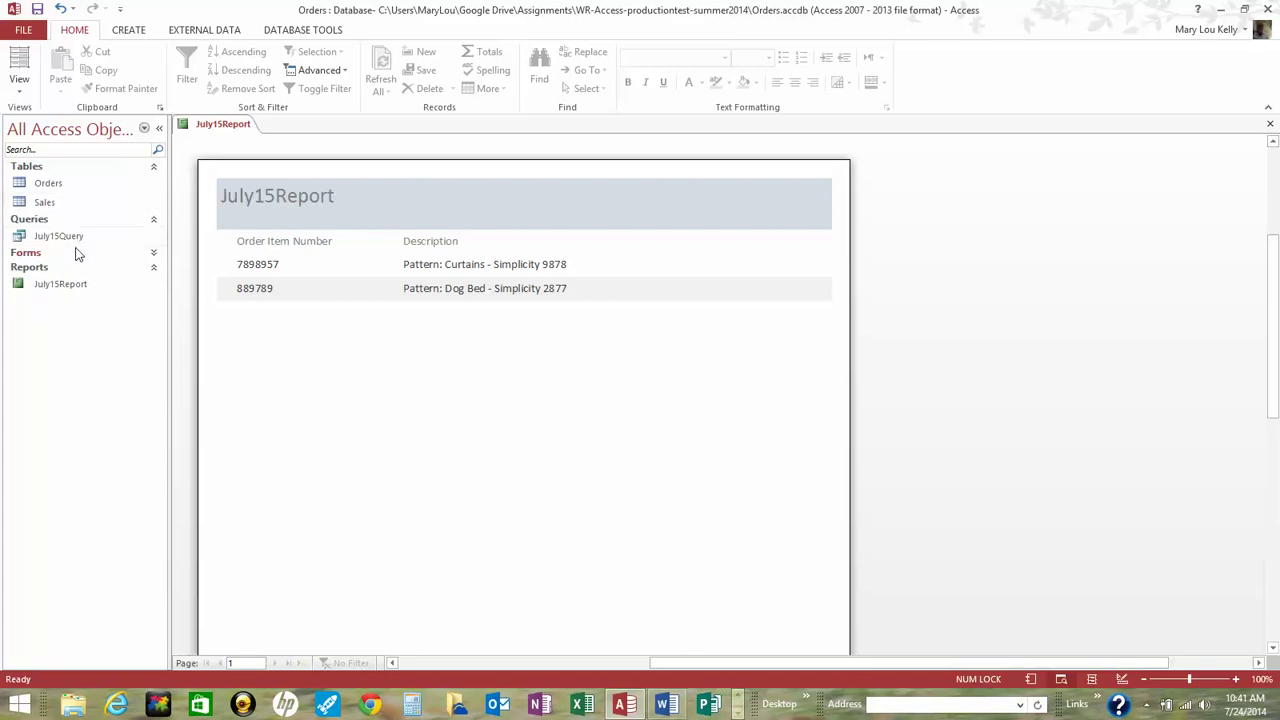
pyautogui.click(155, 253)
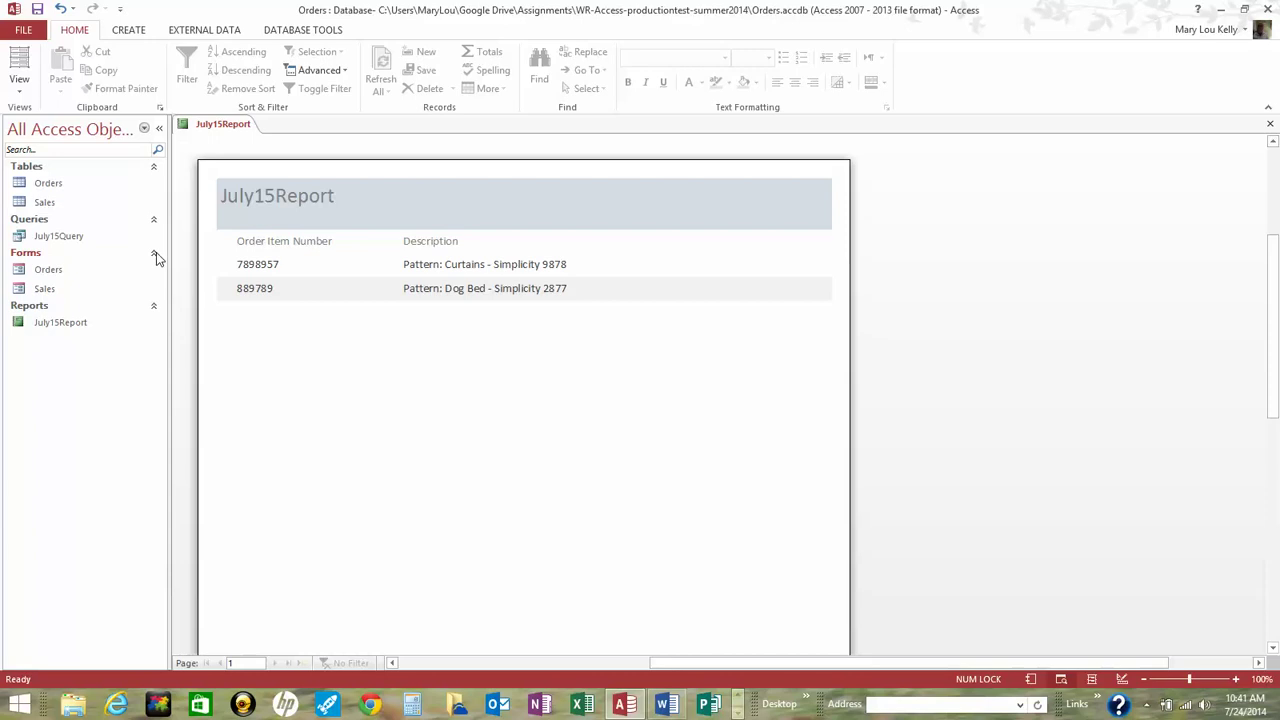
# Close the Orders database
pyautogui.click(30, 29)
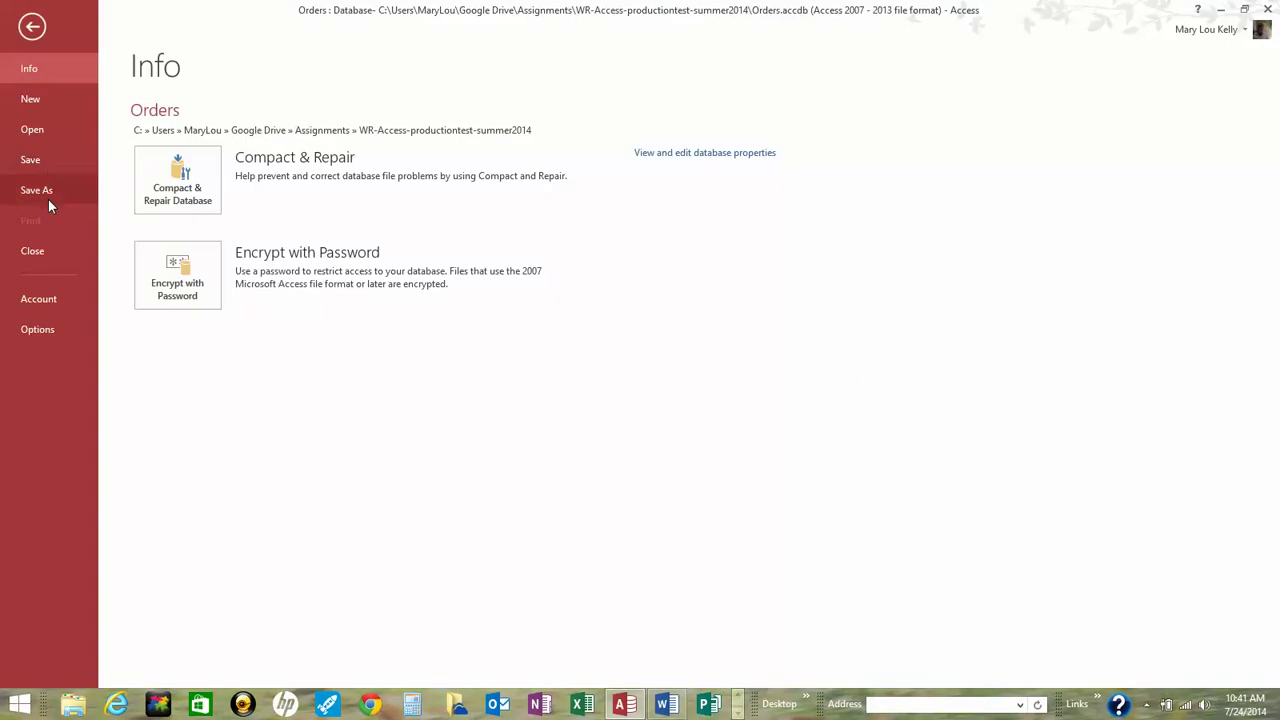
pyautogui.click(47, 251)
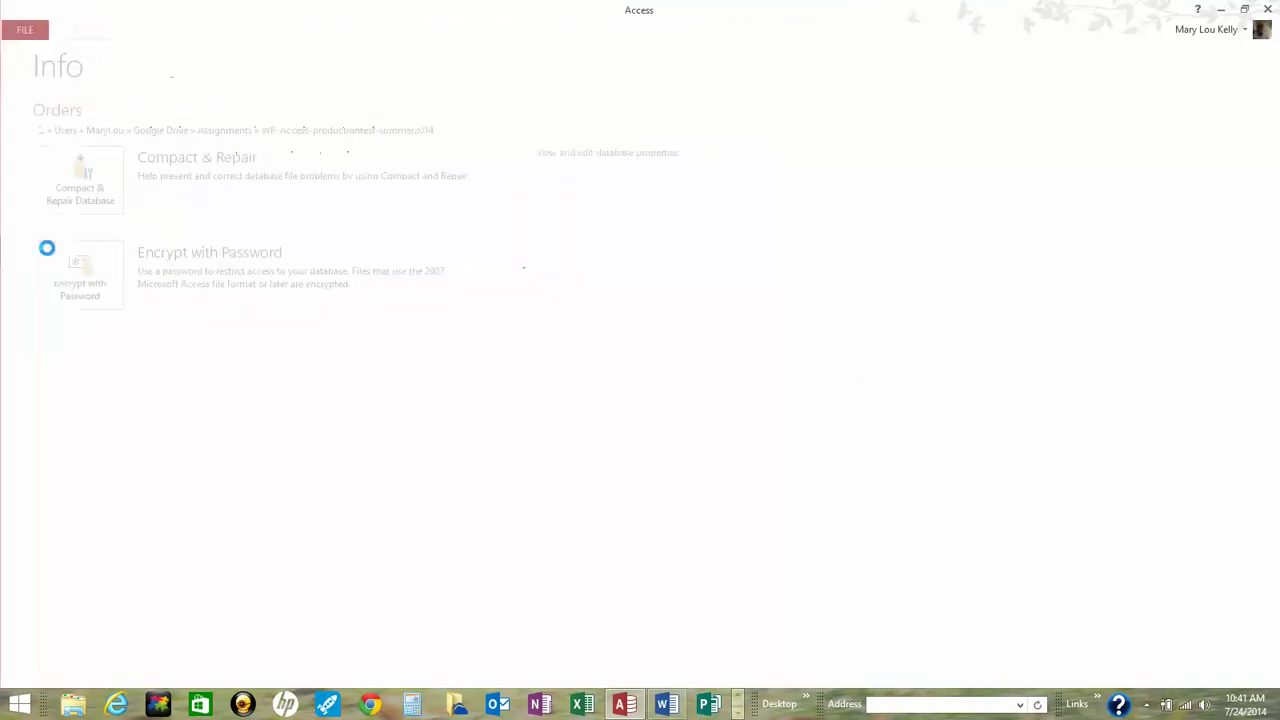